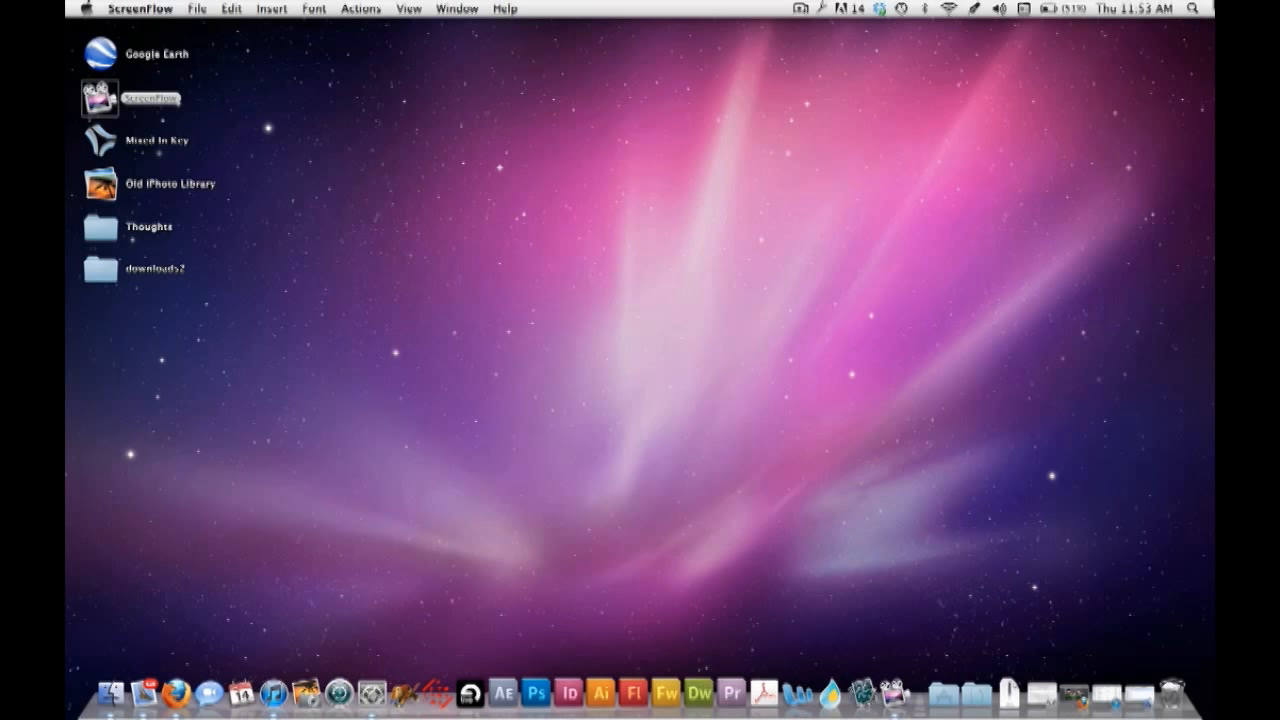
# Find and open Automator, and create a new document from the Workflow template.
pyautogui.click(1192, 8)
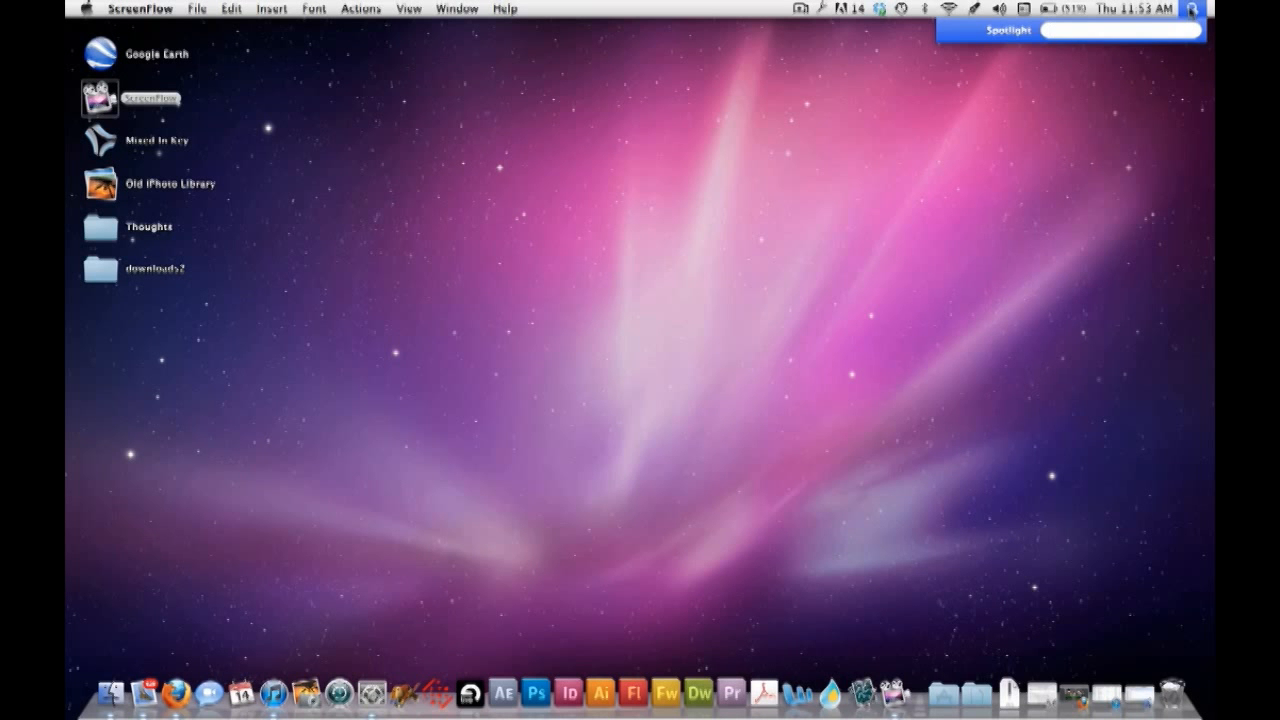
pyautogui.write('auto')
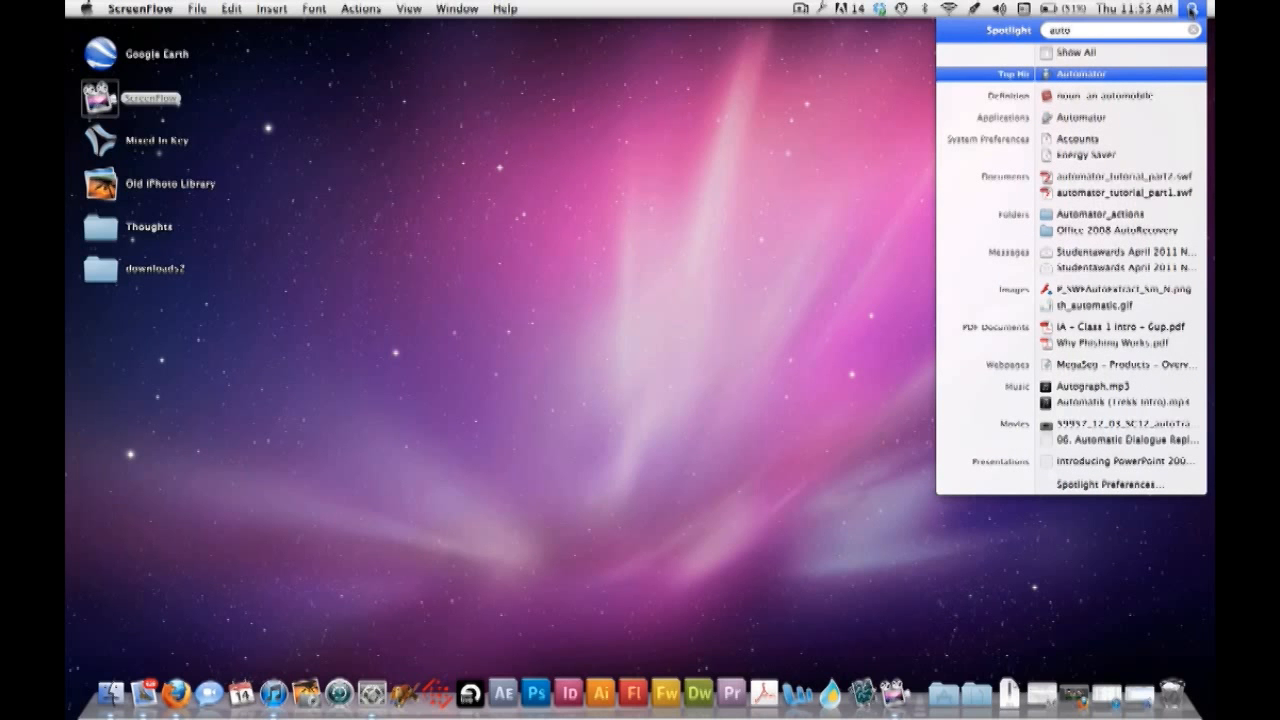
pyautogui.press('Return')
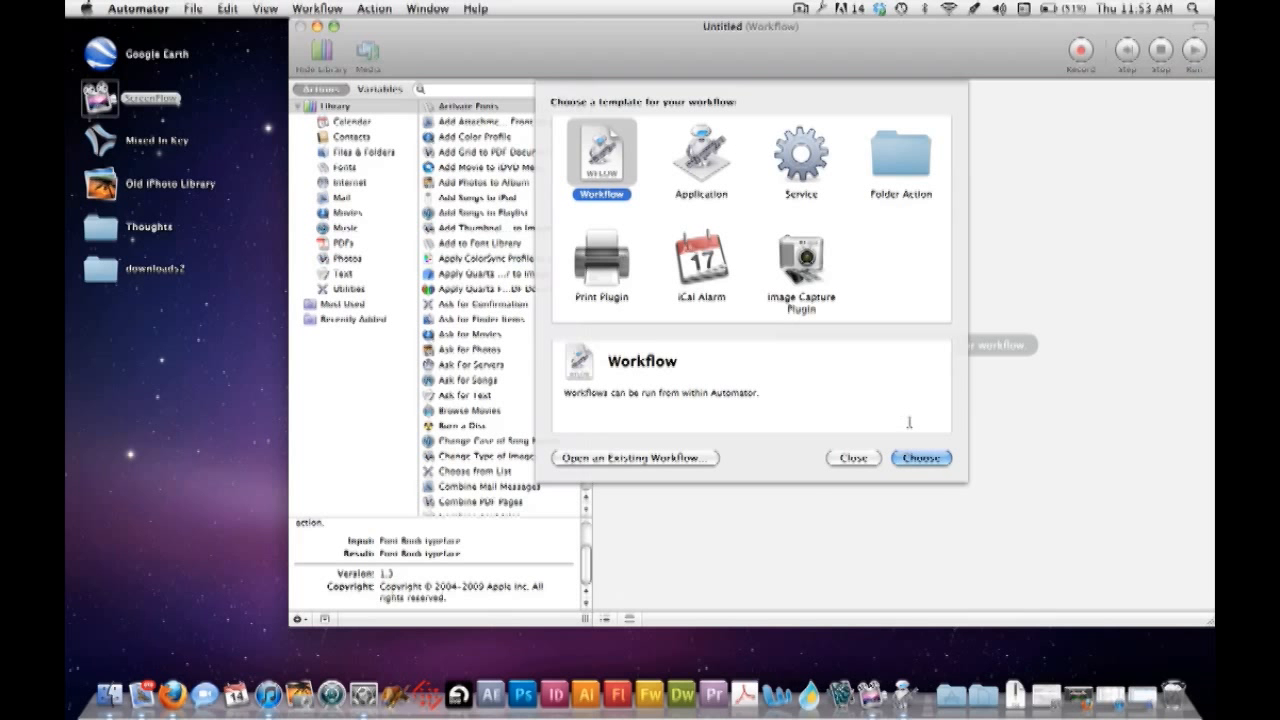
pyautogui.click(921, 458)
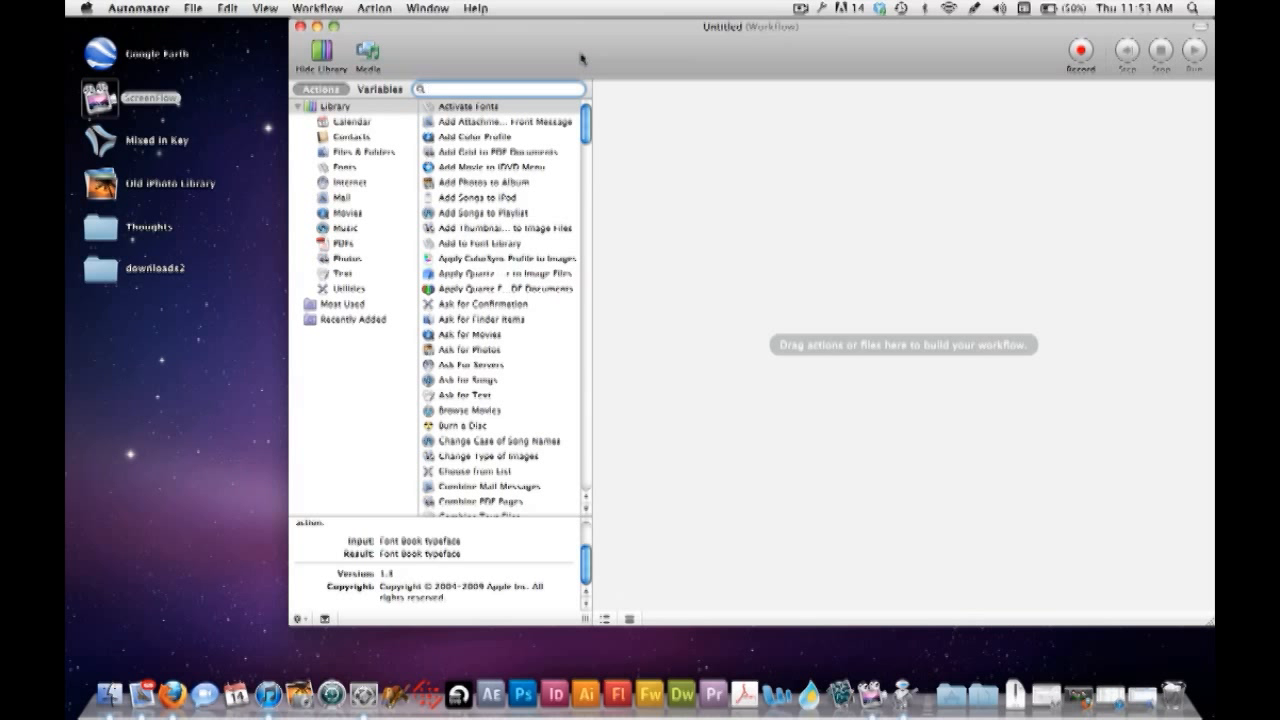
# Add the Find Finder Items action from Files & Folders to the workflow and set it to search Downloads.
pyautogui.click(356, 152)
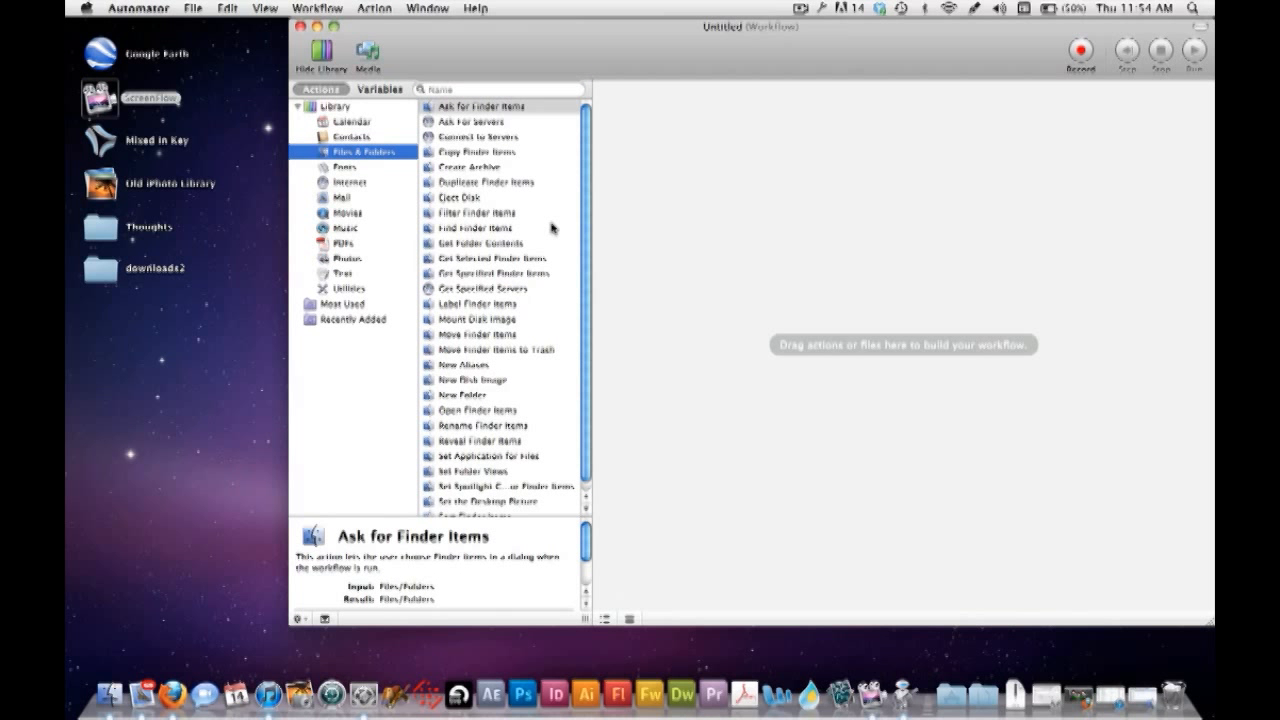
pyautogui.click(494, 230)
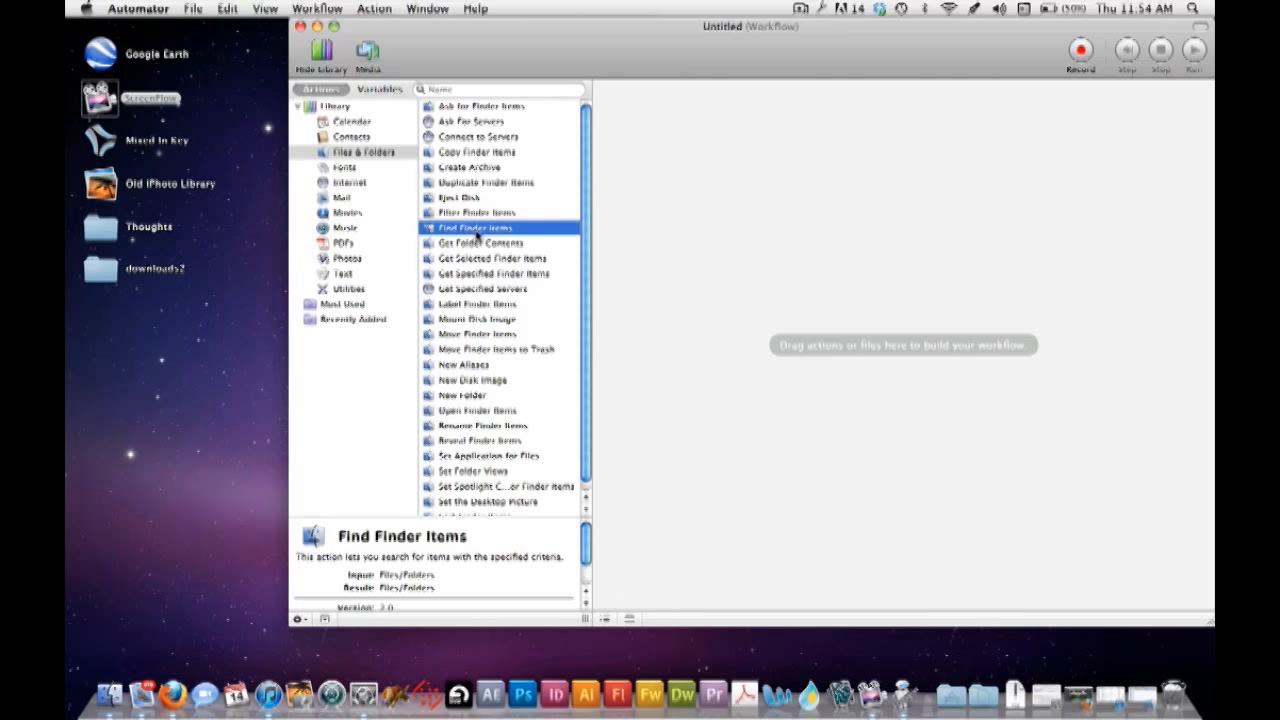
pyautogui.moveTo(702, 238); pyautogui.dragTo(859, 276)
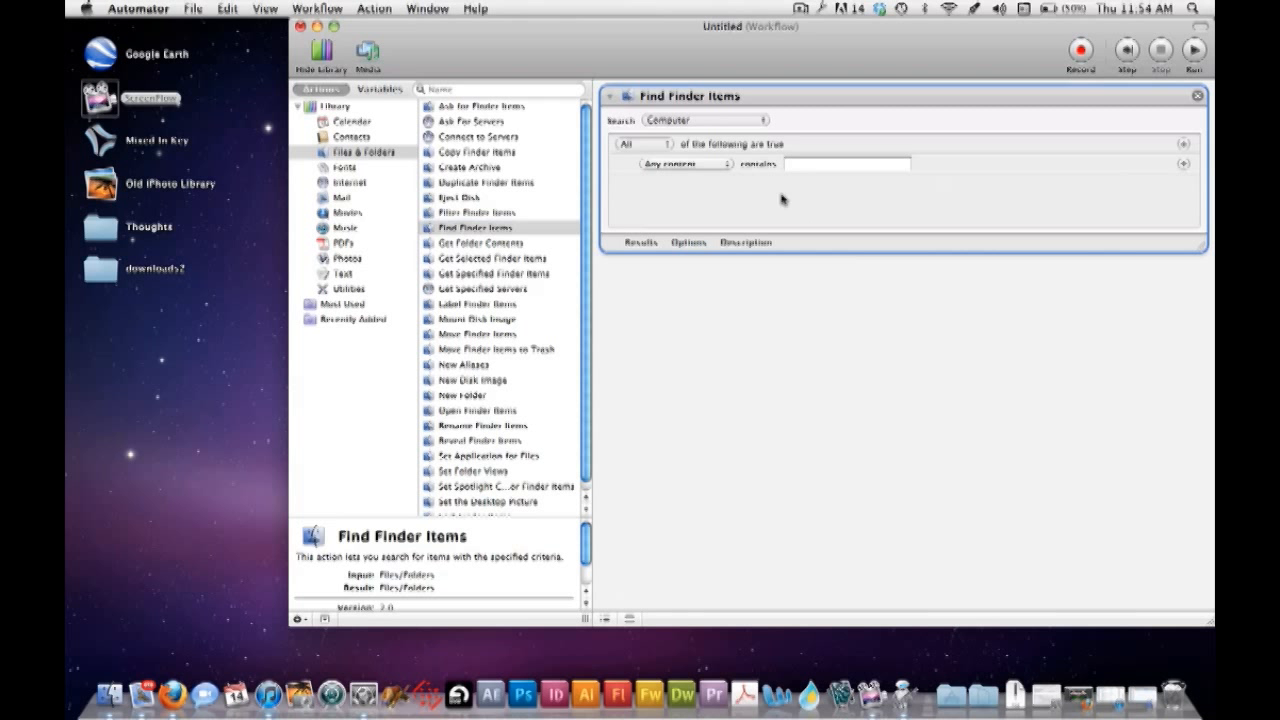
pyautogui.click(741, 122)
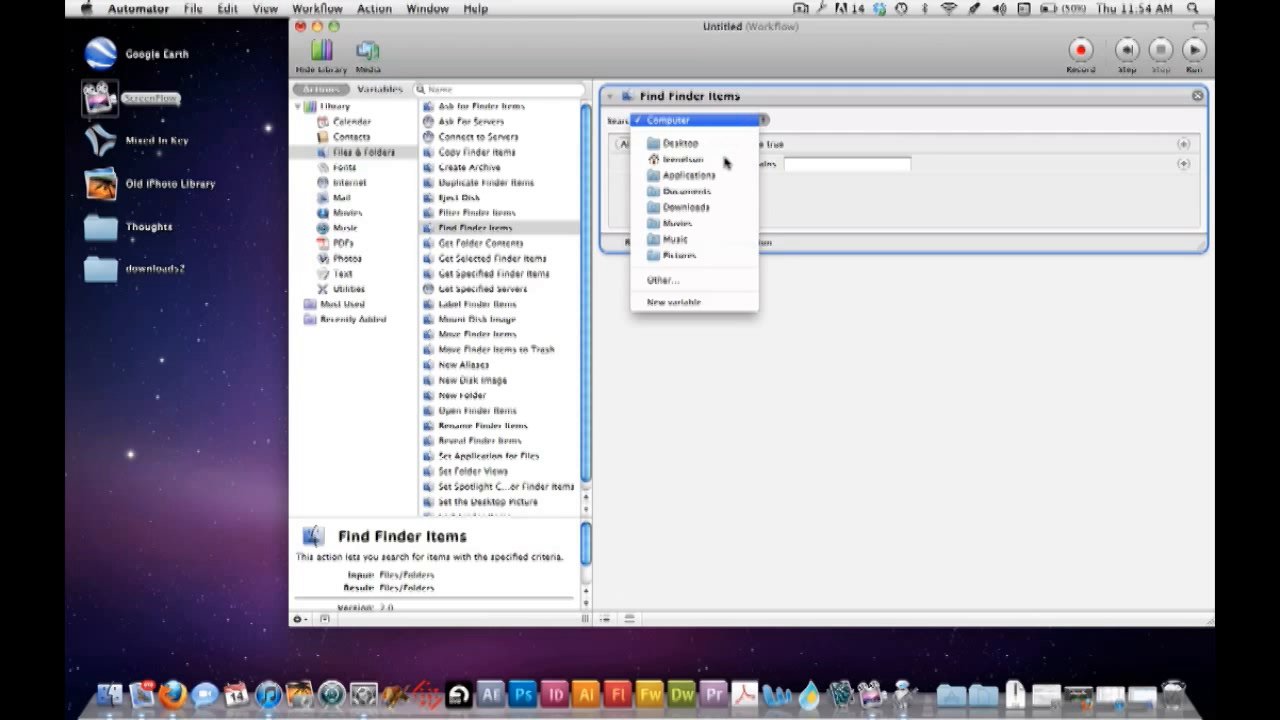
pyautogui.click(717, 209)
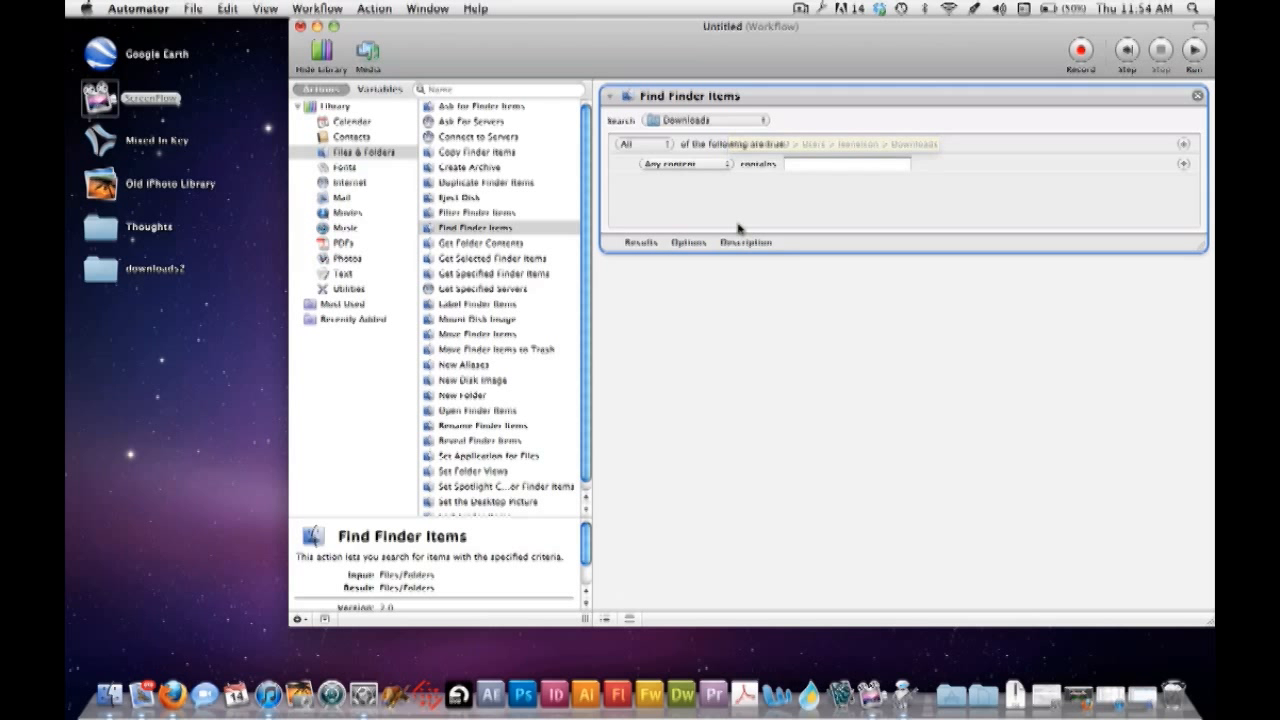
# Set the Find Finder Items condition to match items whose Kind is music.
pyautogui.click(720, 165)
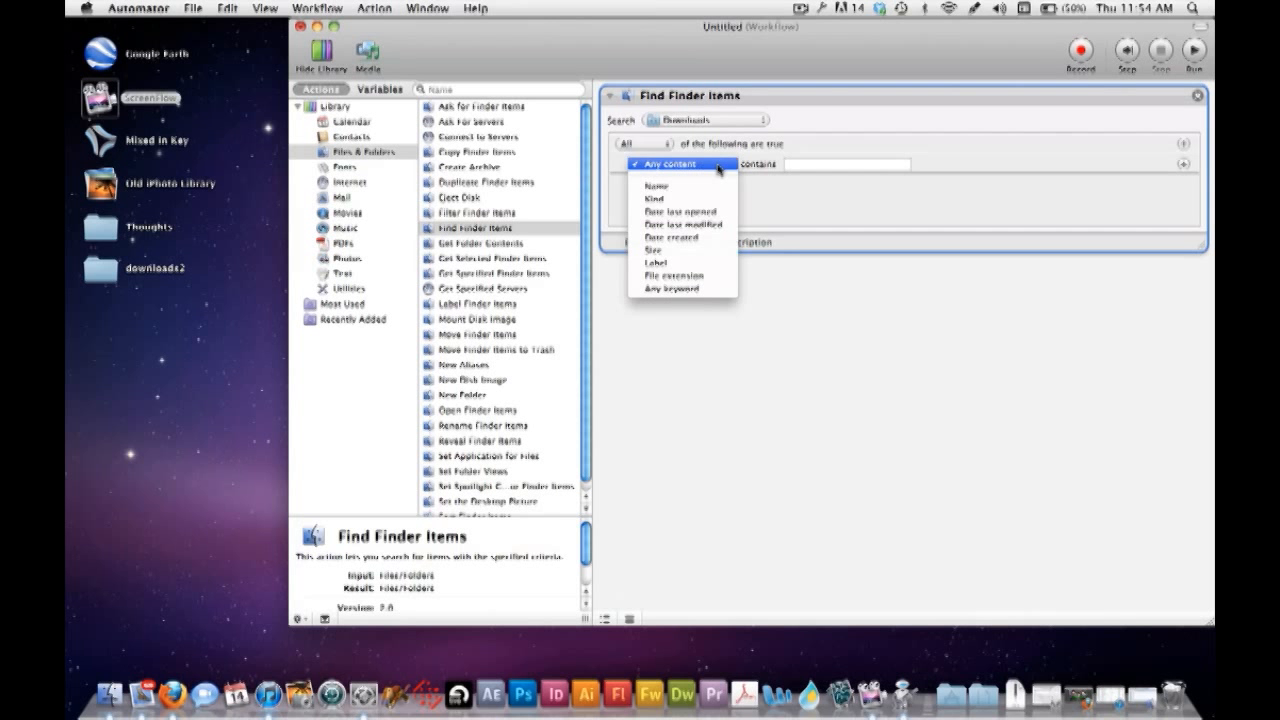
pyautogui.click(710, 204)
pyautogui.click(822, 168)
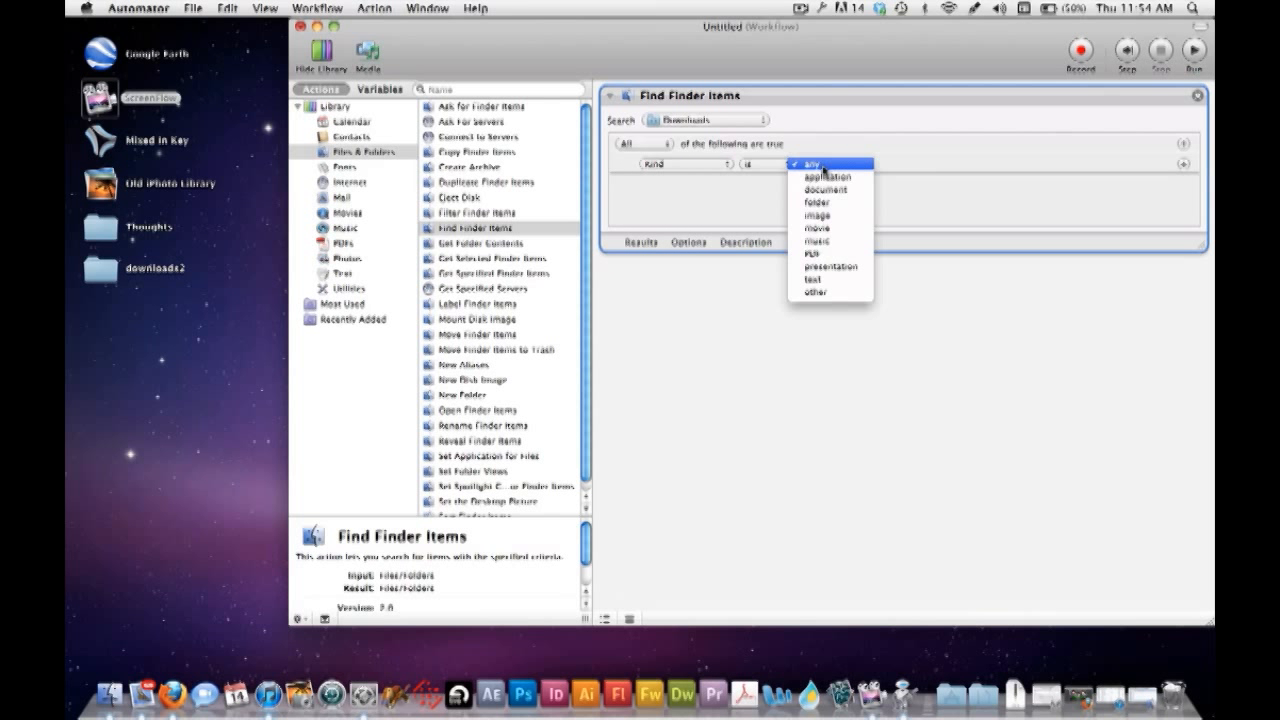
pyautogui.click(826, 241)
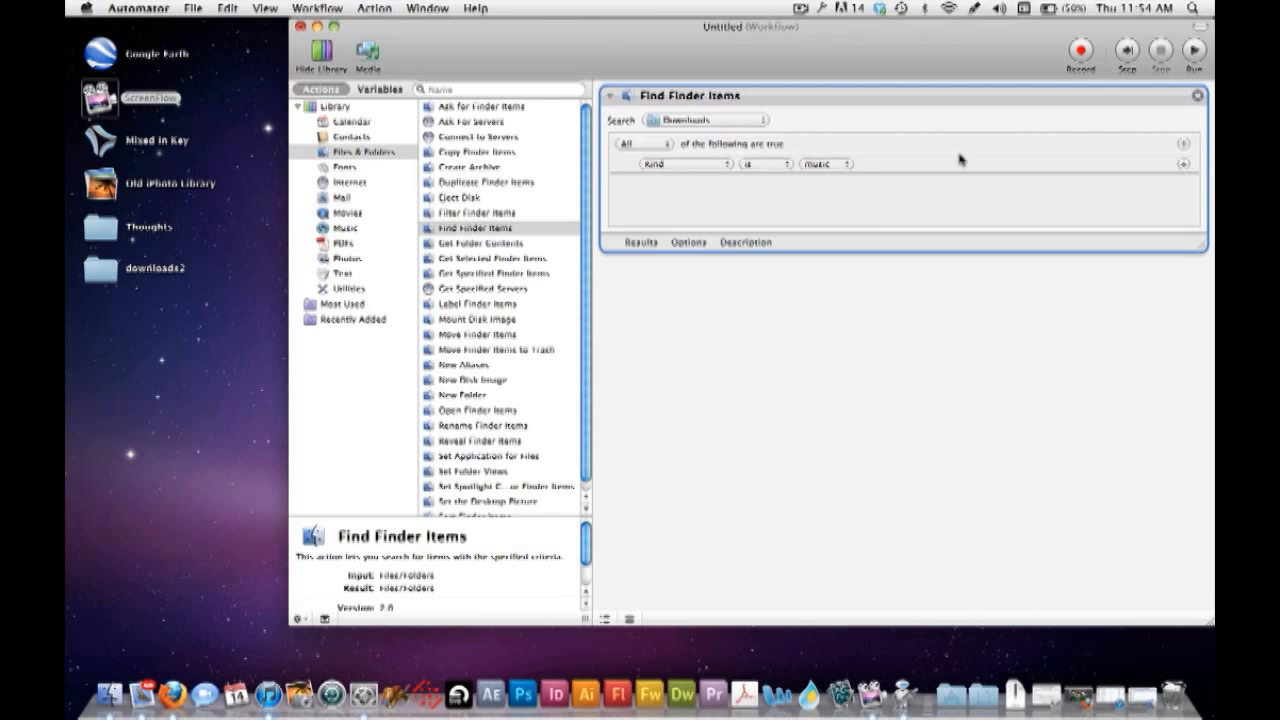
# Add the Import Audio Files action to the workflow, using MP3 Encoder and deleting source files after encoding.
pyautogui.click(347, 231)
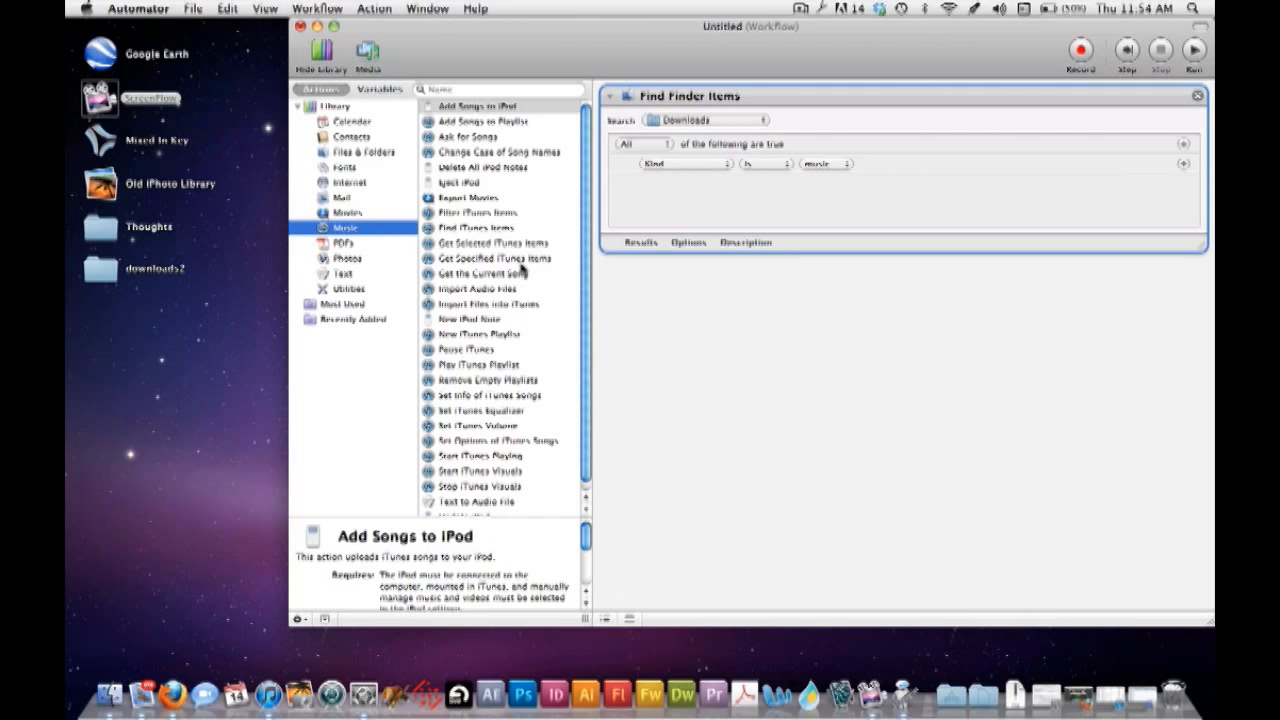
pyautogui.click(484, 290)
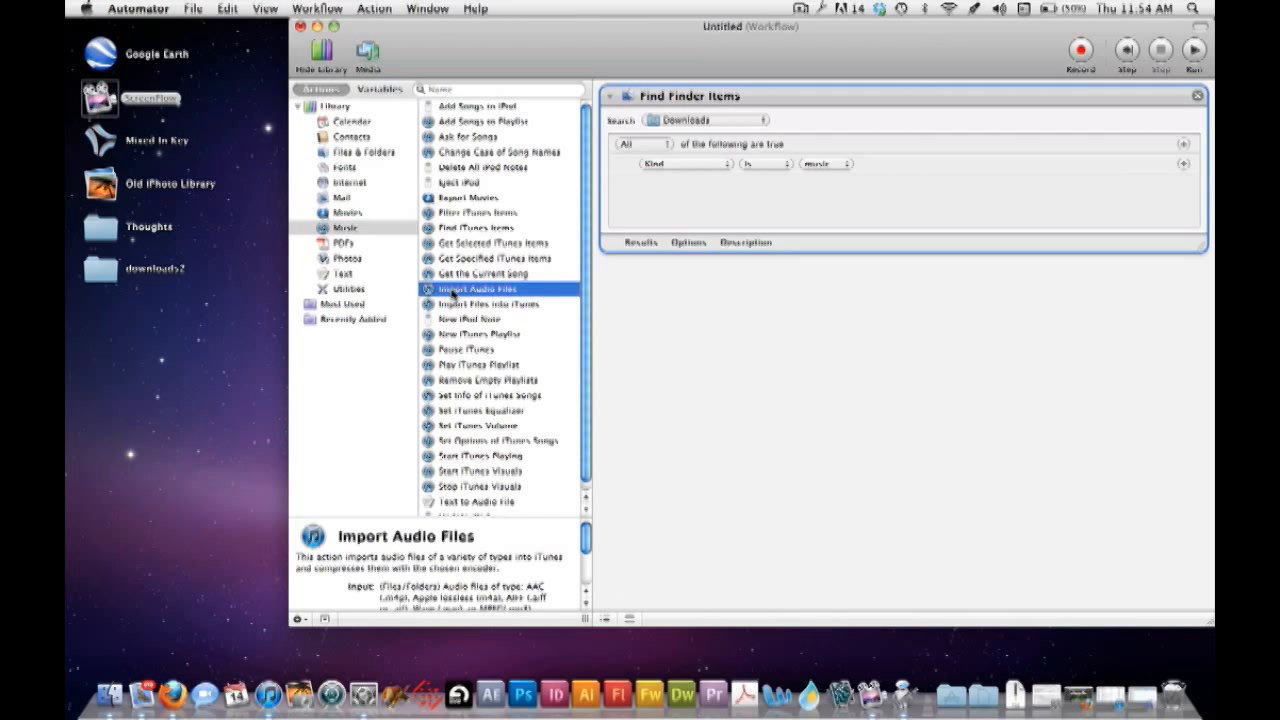
pyautogui.moveTo(452, 290); pyautogui.dragTo(821, 353)
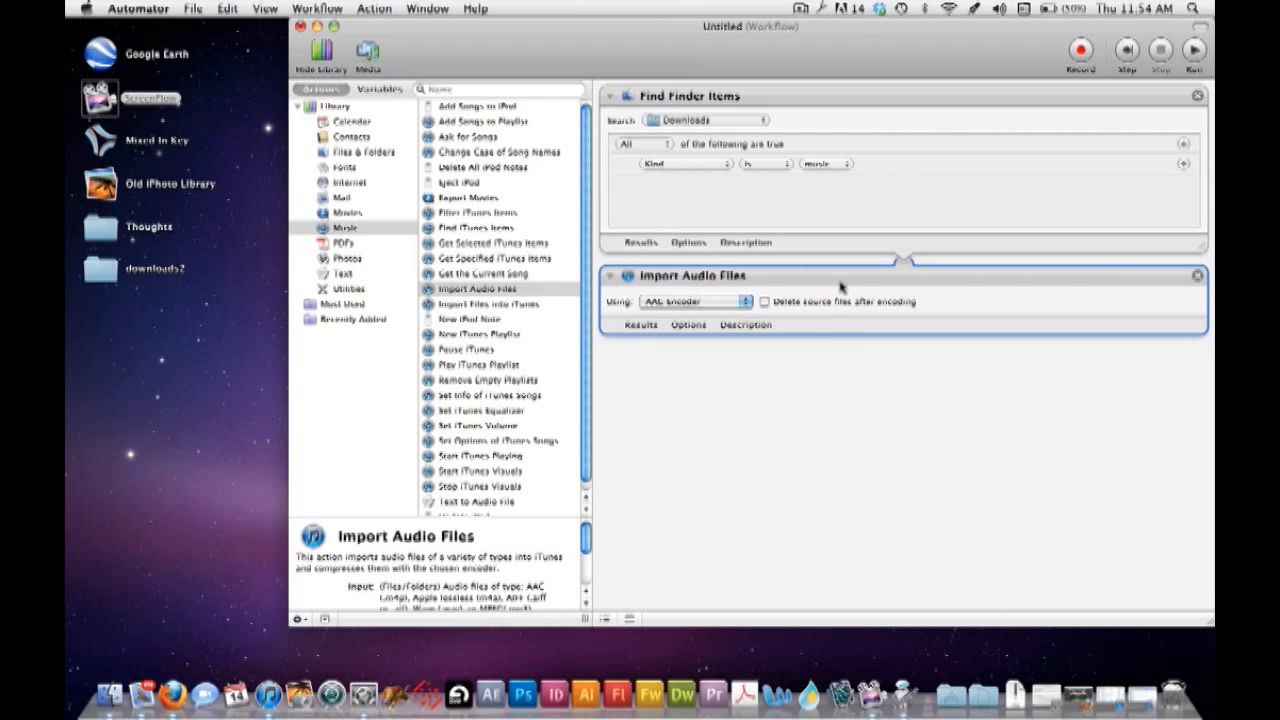
pyautogui.click(744, 302)
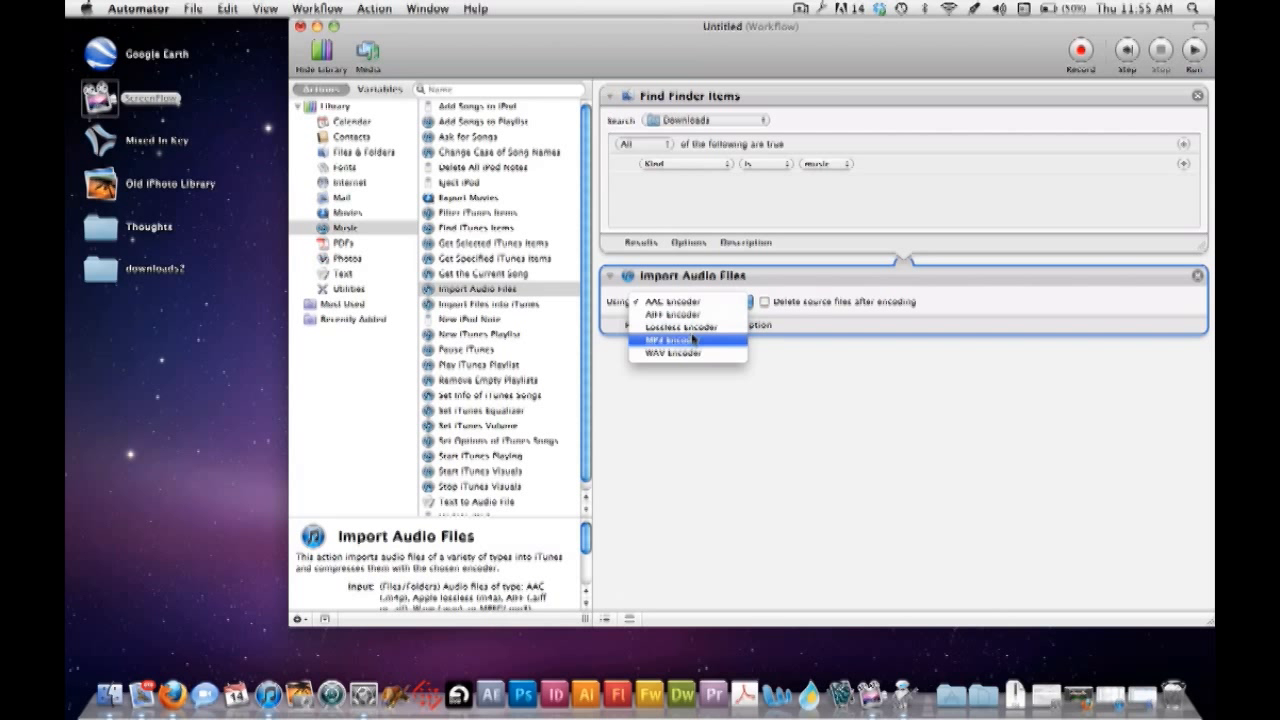
pyautogui.click(695, 341)
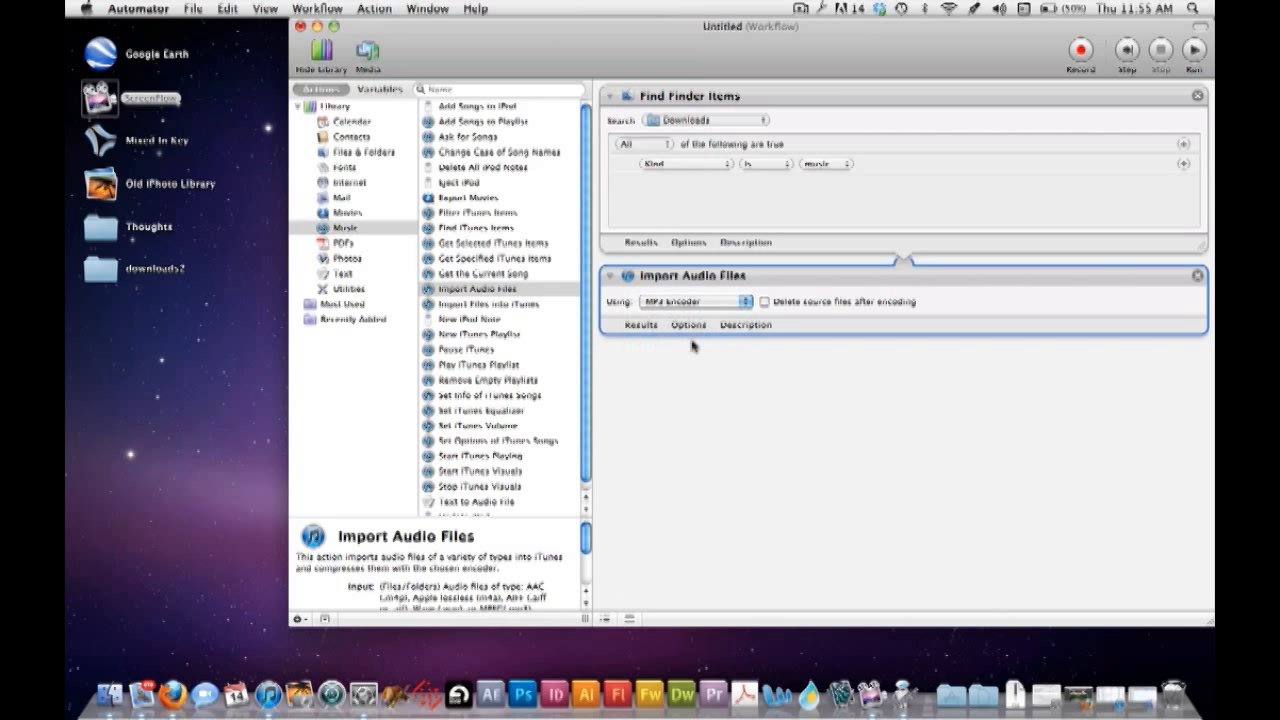
pyautogui.click(765, 302)
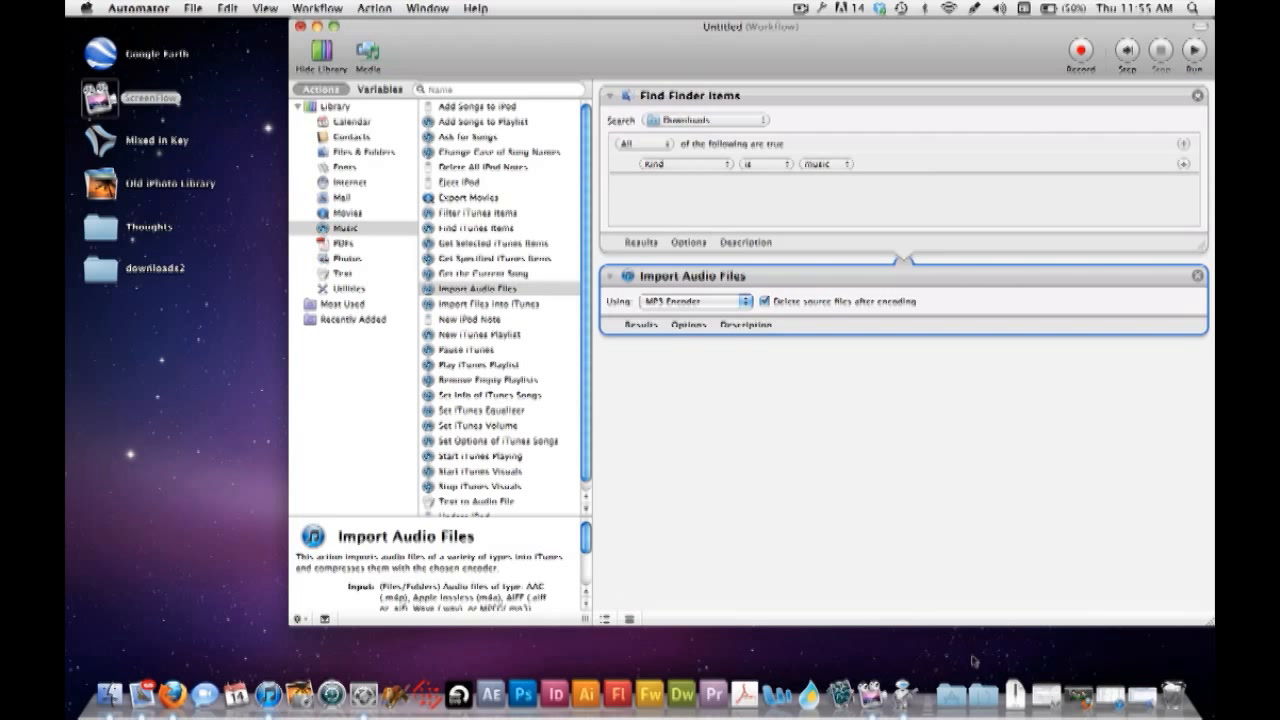
# Open the Downloads folder in a Finder window.
pyautogui.rightClick(1015, 692)
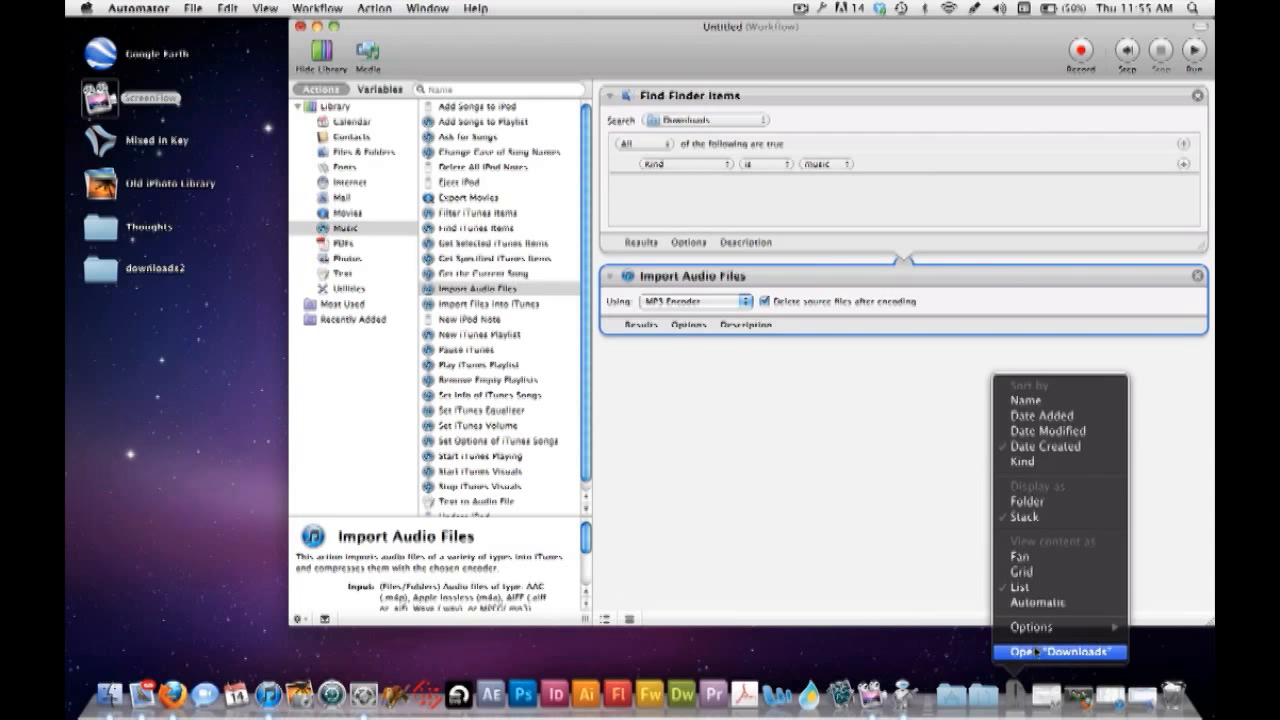
pyautogui.click(1036, 652)
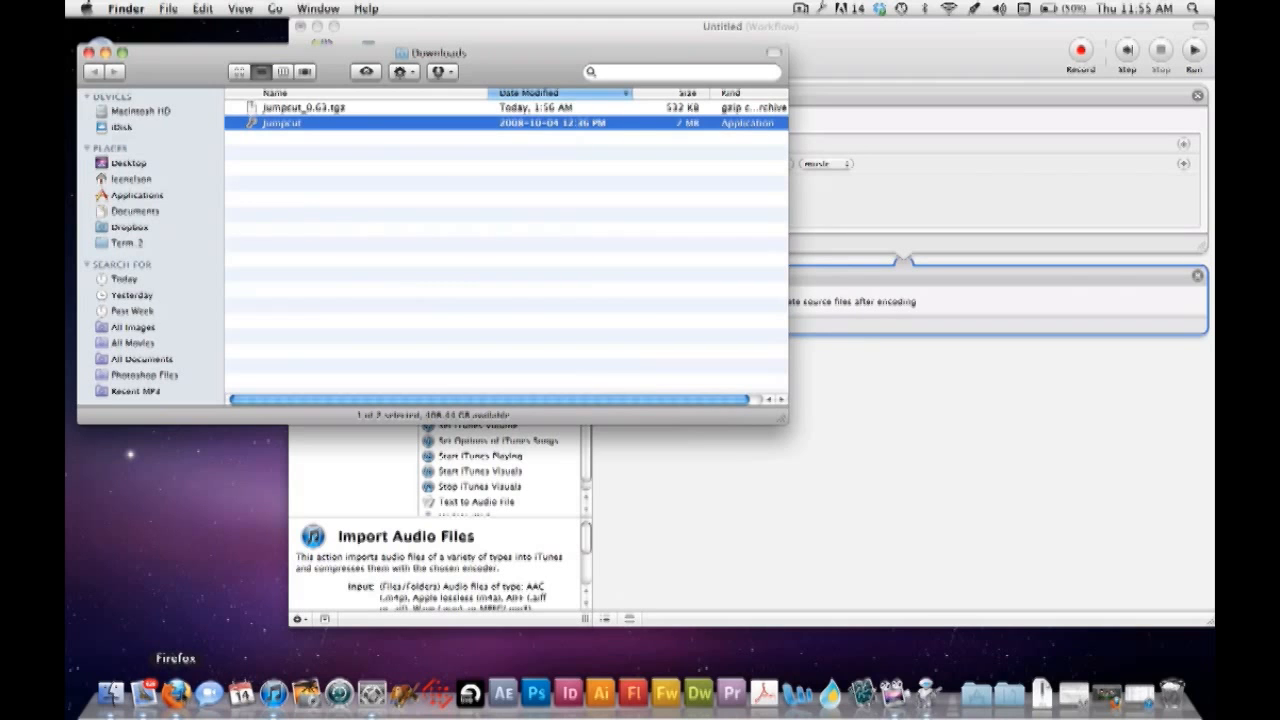
# Switch to Firefox and download E-40 – White Girl (The BeatFreakz Transition 128-97 BPM) from the RemixReport page via MediaFire, saving the file.
pyautogui.click(177, 693)
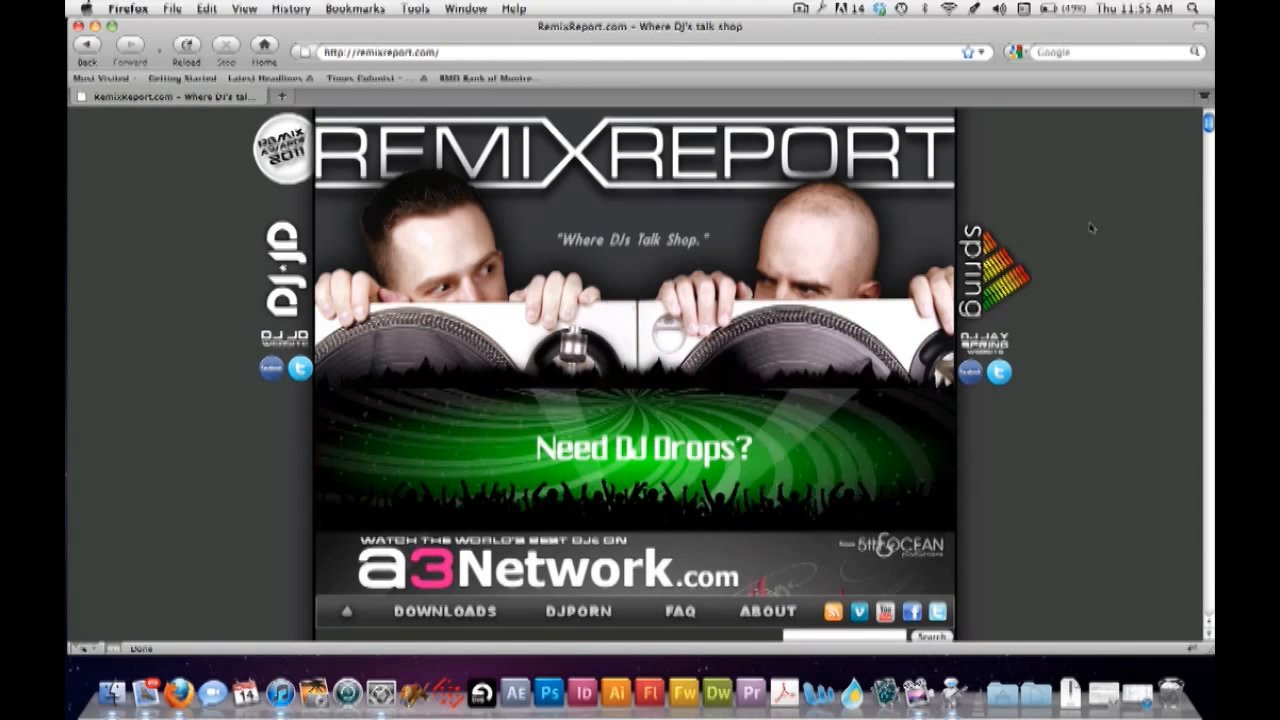
pyautogui.scroll(-1, 1091, 228)
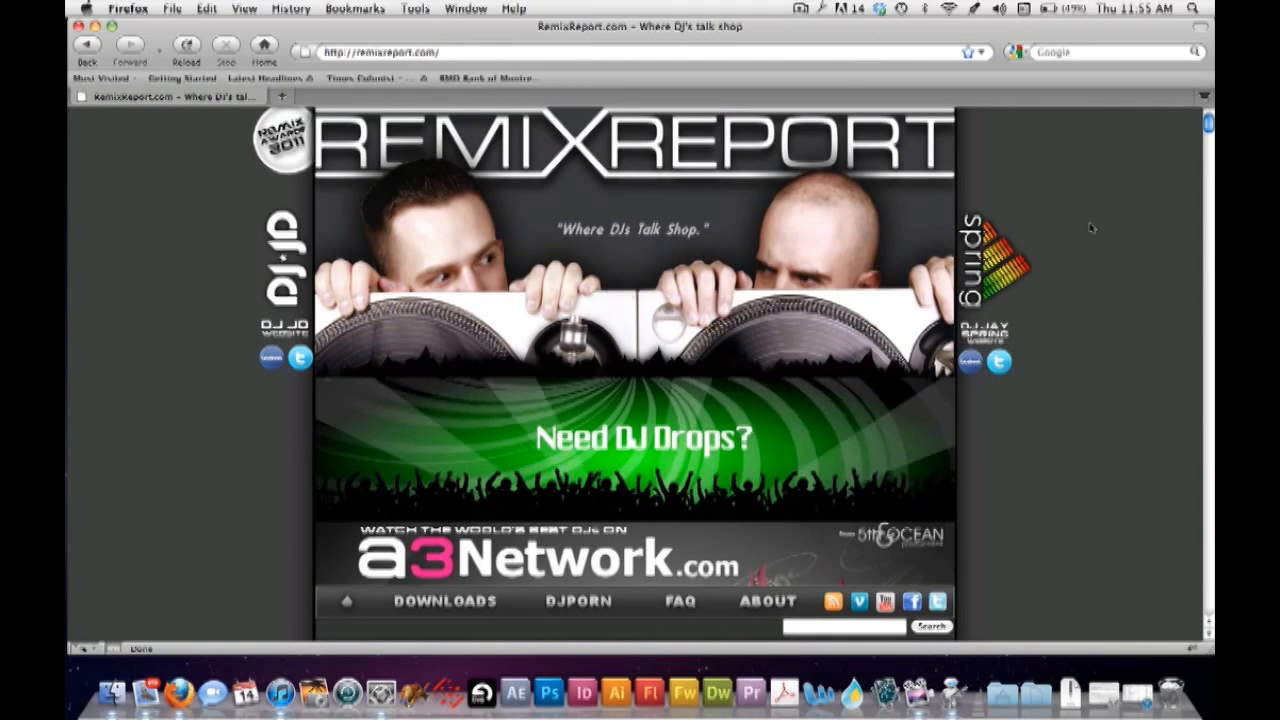
pyautogui.scroll(-5, 1091, 228)
pyautogui.scroll(-20, 1091, 228)
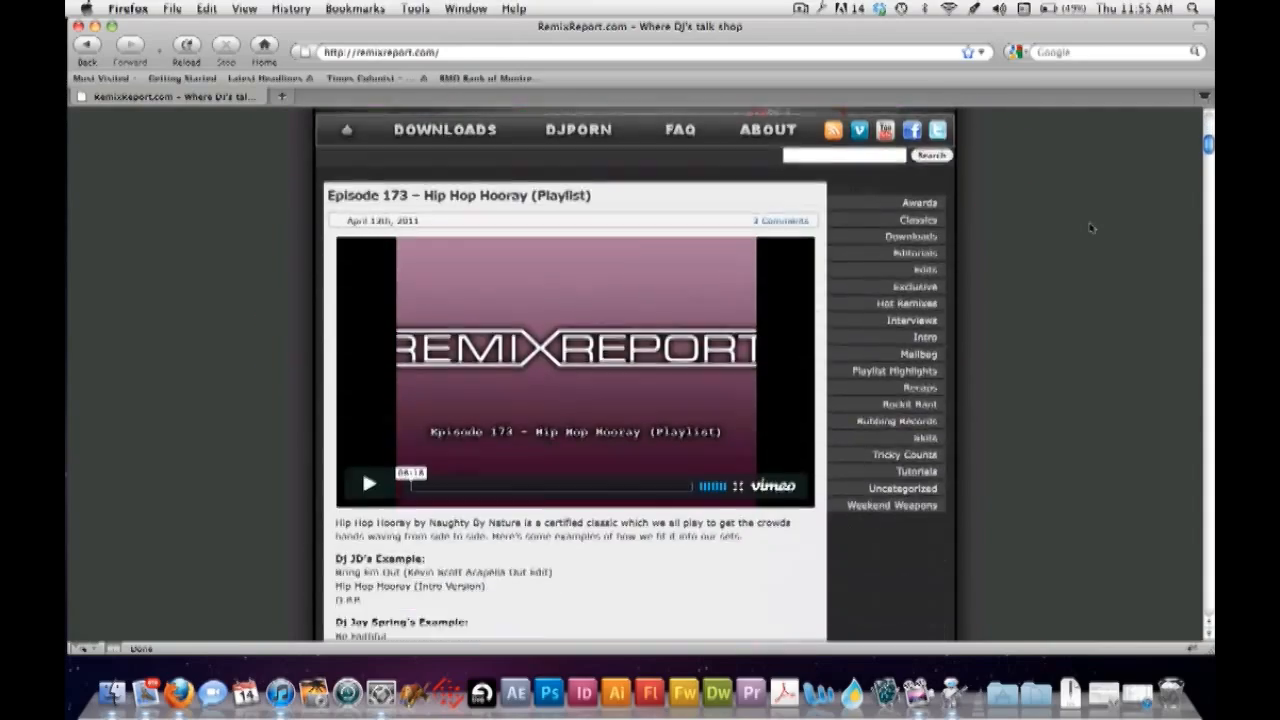
pyautogui.scroll(-20, 1091, 228)
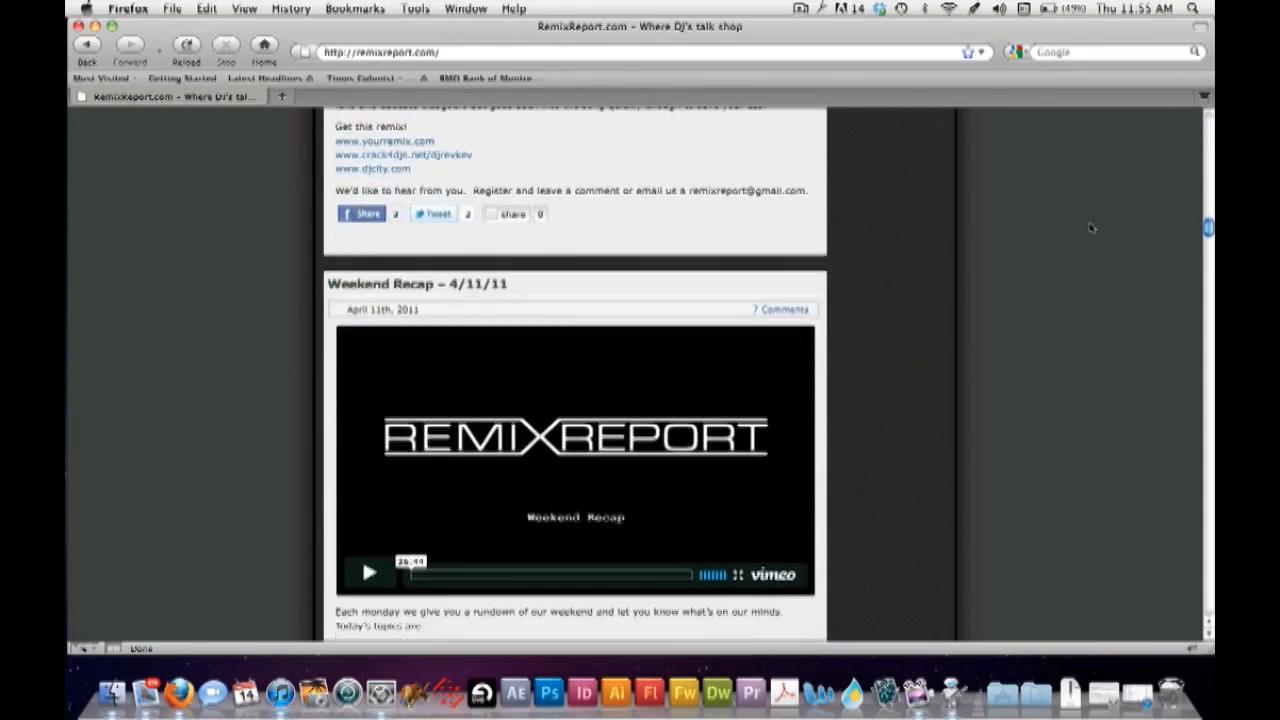
pyautogui.scroll(-3, 1091, 228)
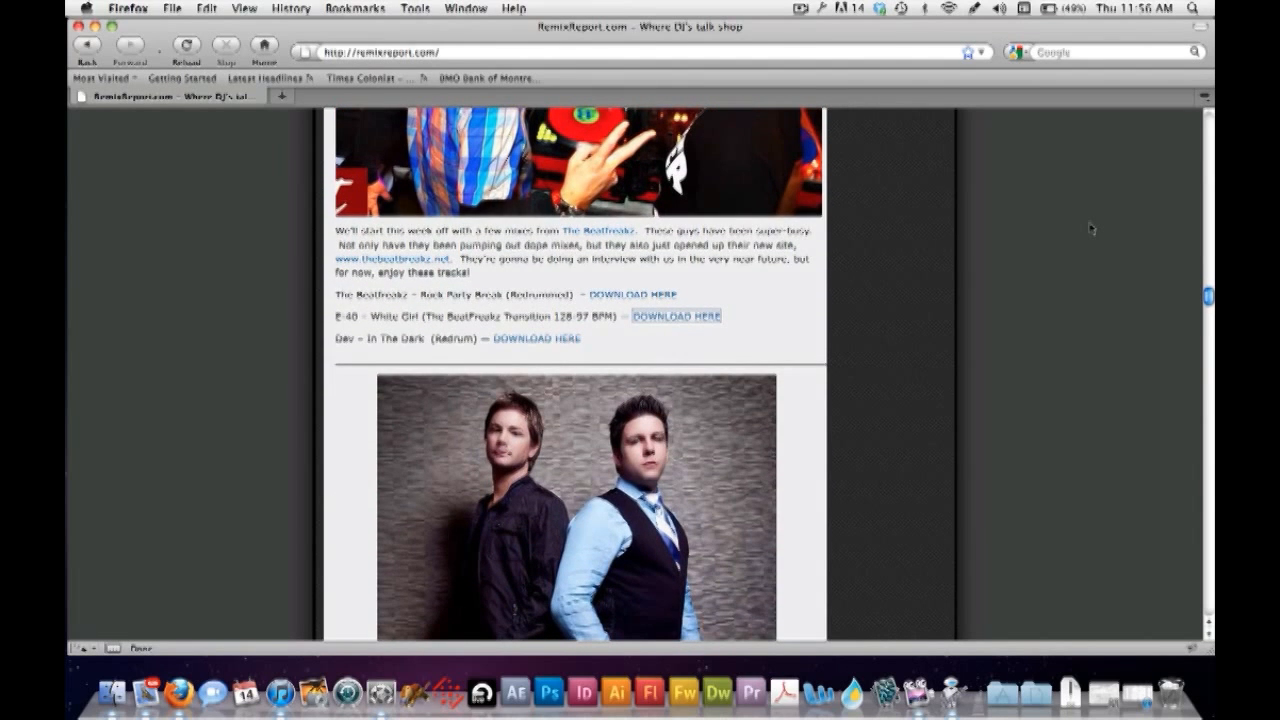
pyautogui.click(677, 317)
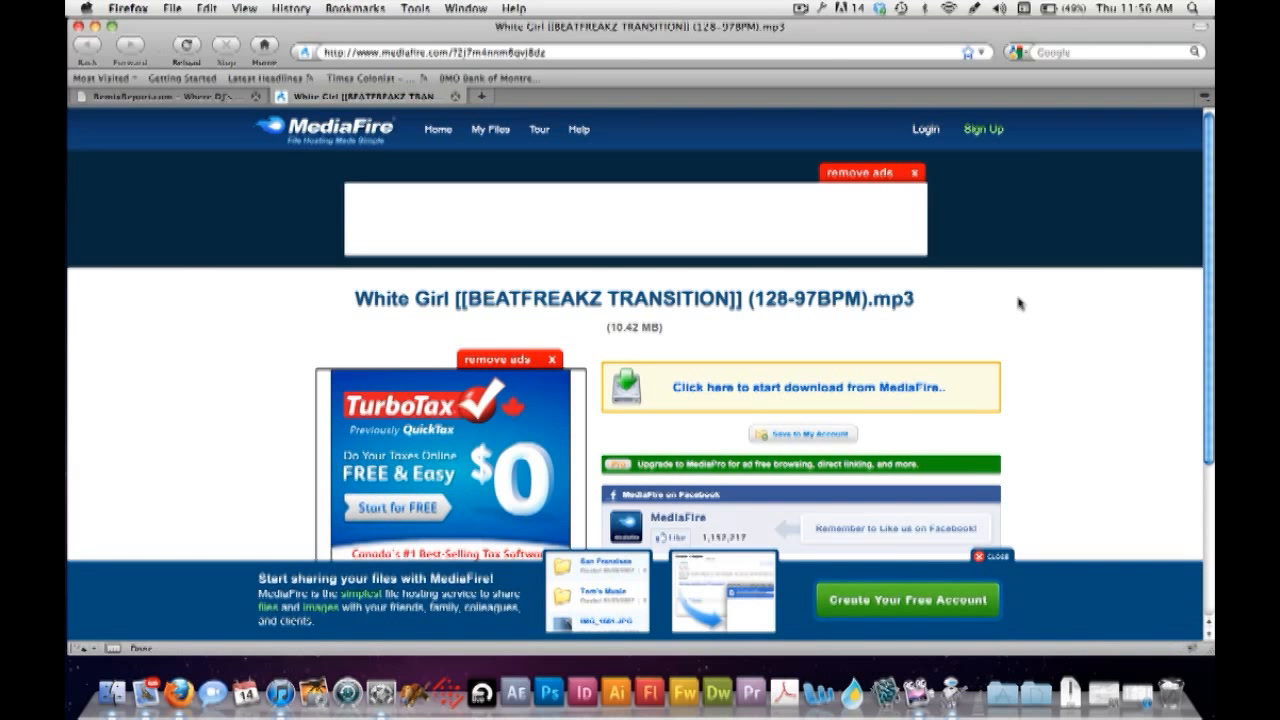
pyautogui.click(880, 394)
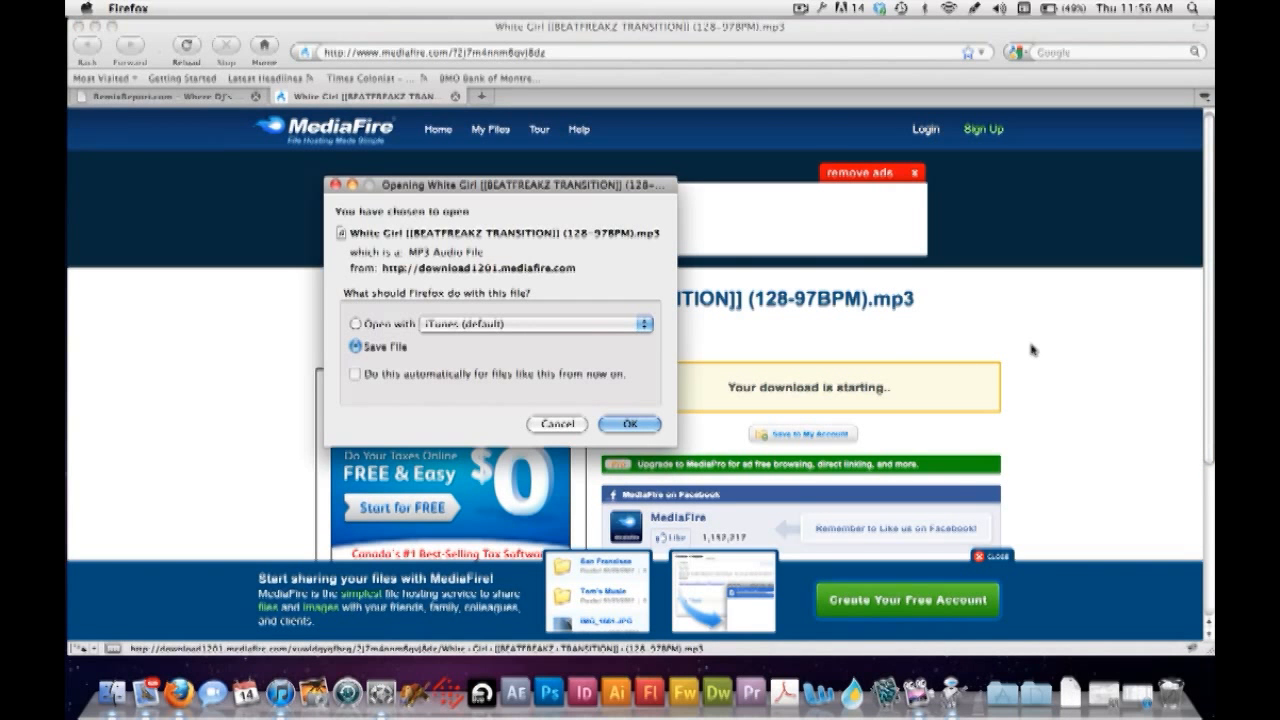
pyautogui.click(630, 425)
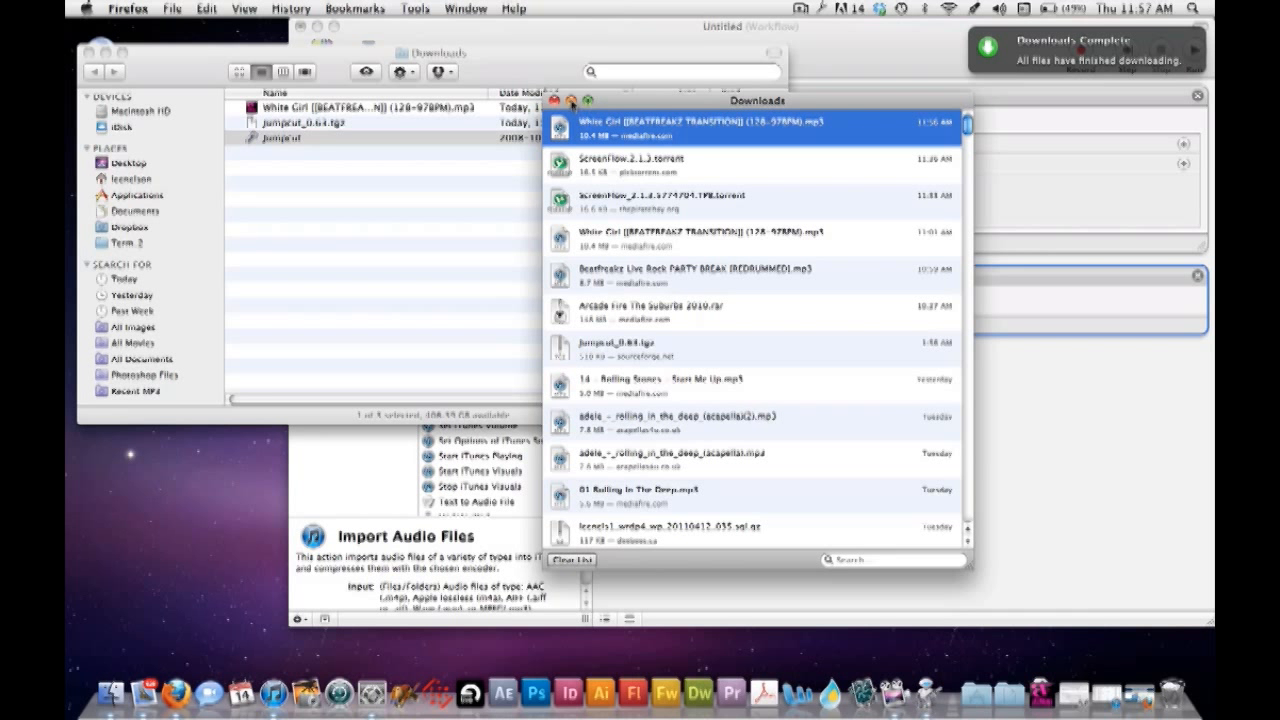
# Minimize the Firefox download list, select the White Girl MP3 in the Downloads folder, and move that folder window aside.
pyautogui.click(570, 101)
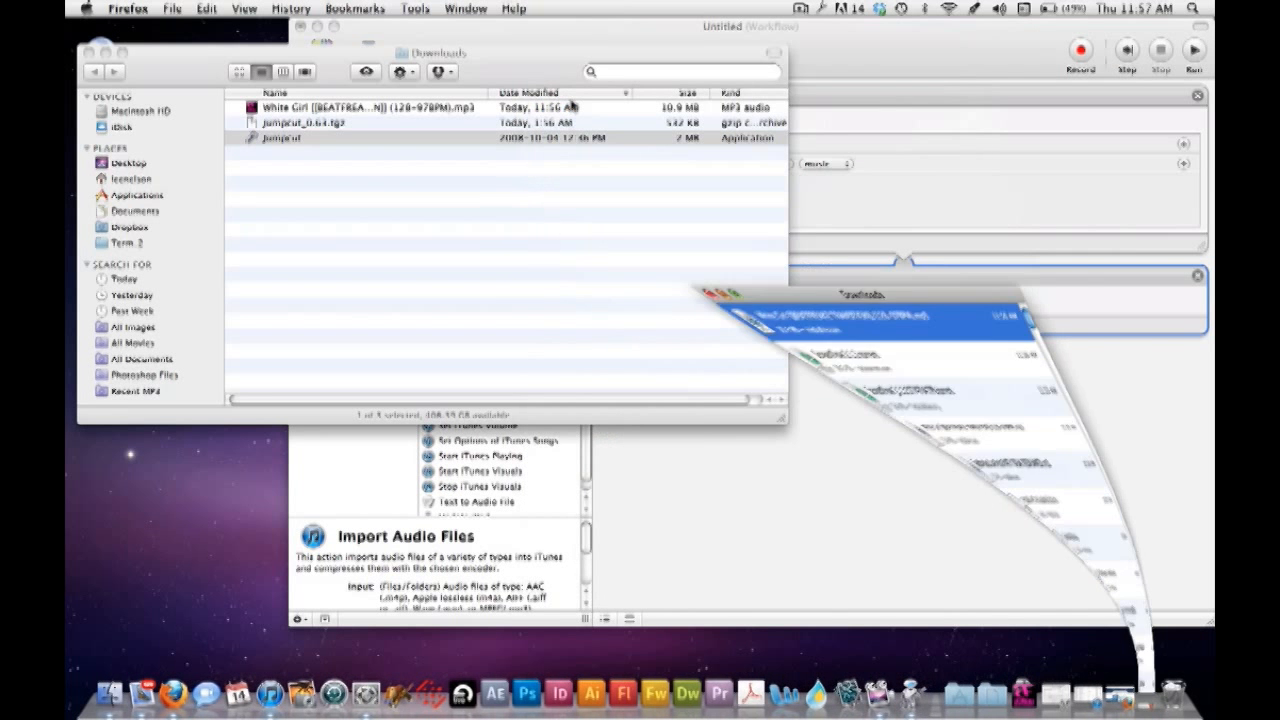
pyautogui.click(320, 112)
pyautogui.click(296, 107)
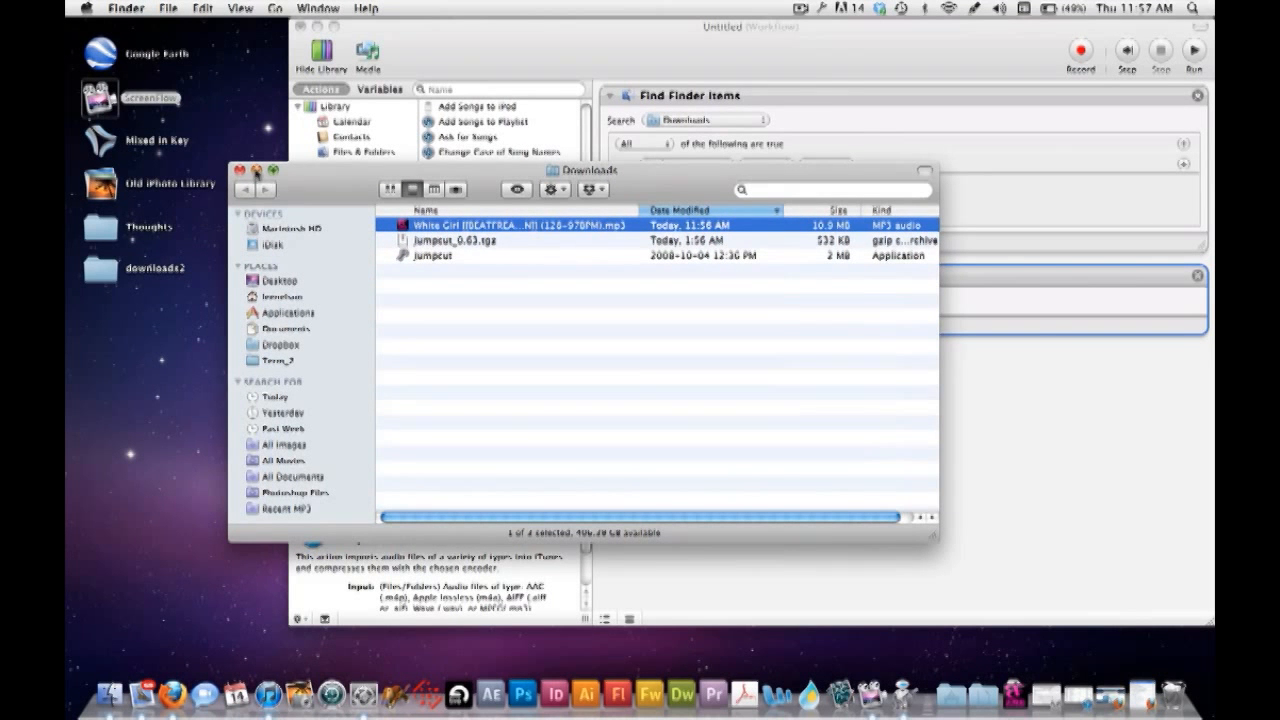
pyautogui.moveTo(322, 177); pyautogui.dragTo(272, 177)
# Return to Automator, show the results area of both workflow actions, and run the workflow.
pyautogui.click(521, 52)
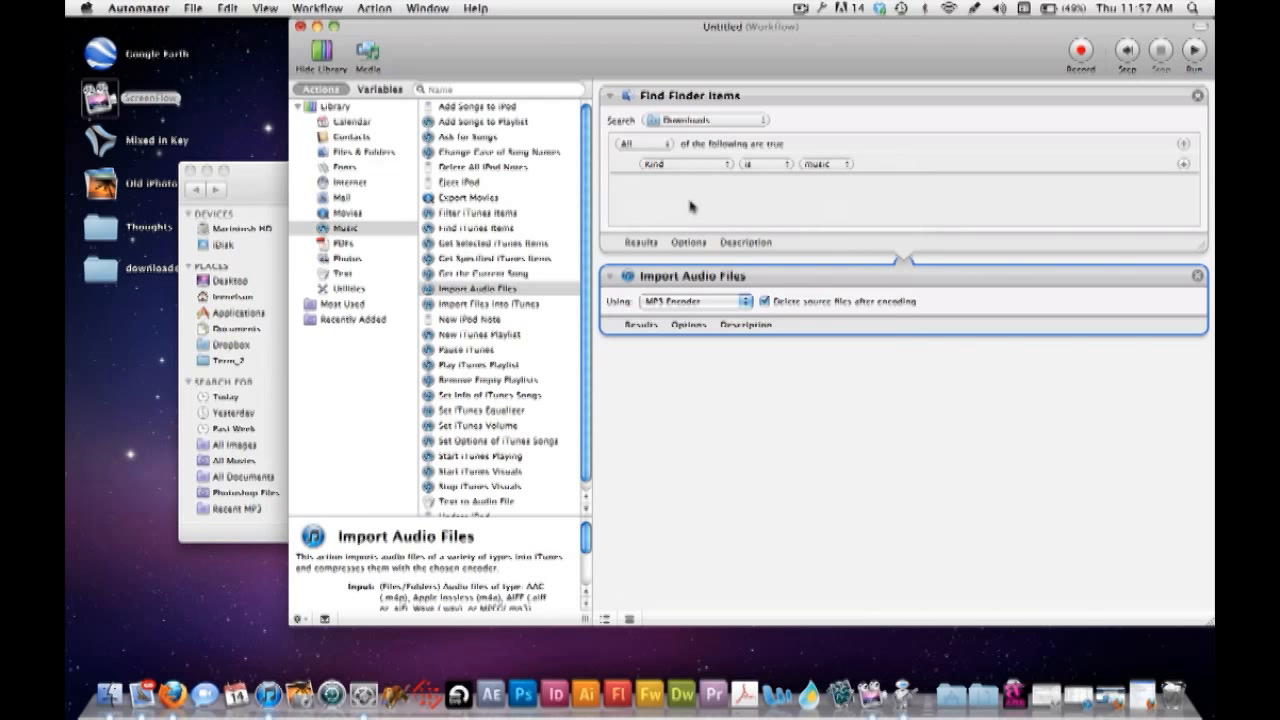
pyautogui.click(640, 243)
pyautogui.click(641, 469)
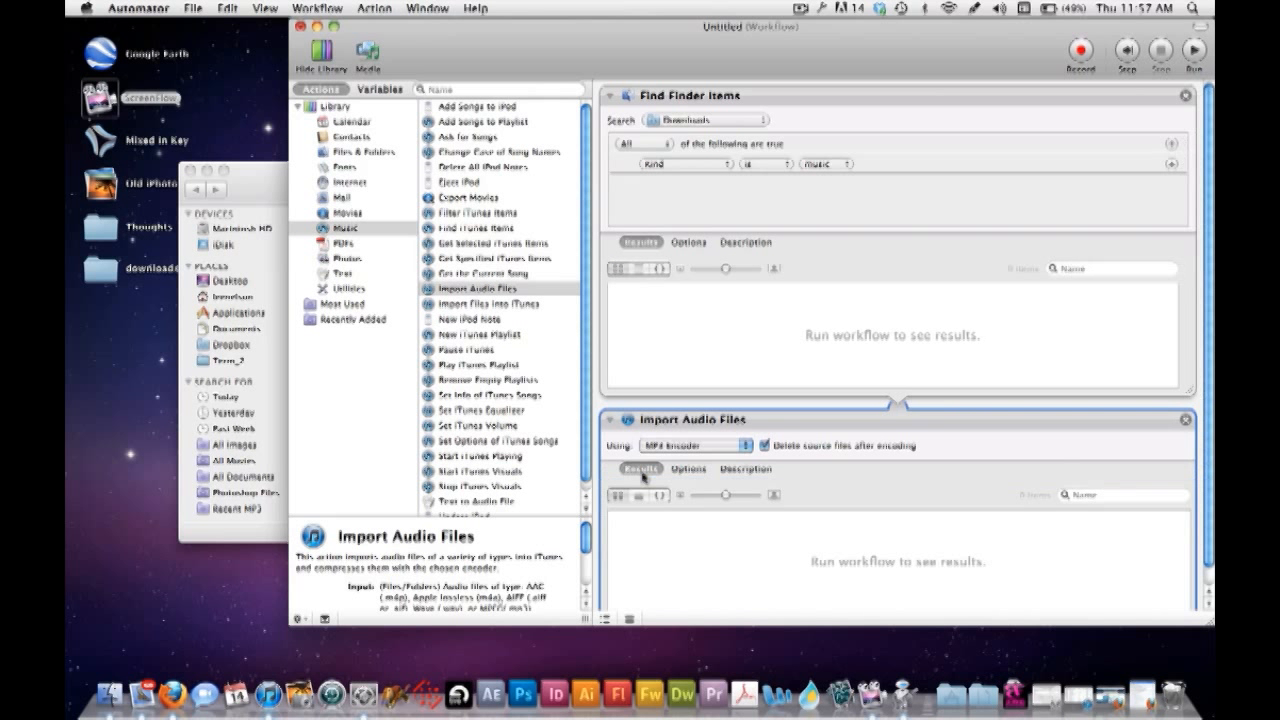
pyautogui.scroll(2, 958, 394)
pyautogui.click(1080, 52)
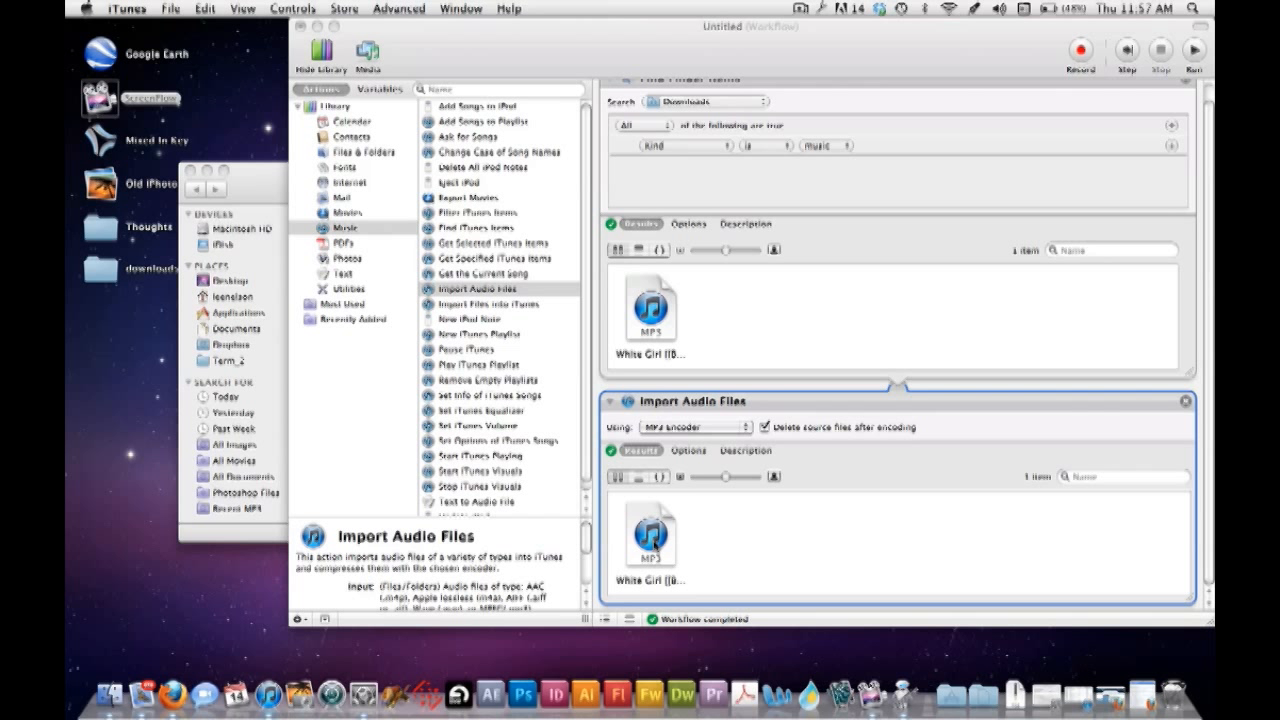
# Check the Downloads folder for the source MP3 and minimize the folder window.
pyautogui.click(254, 192)
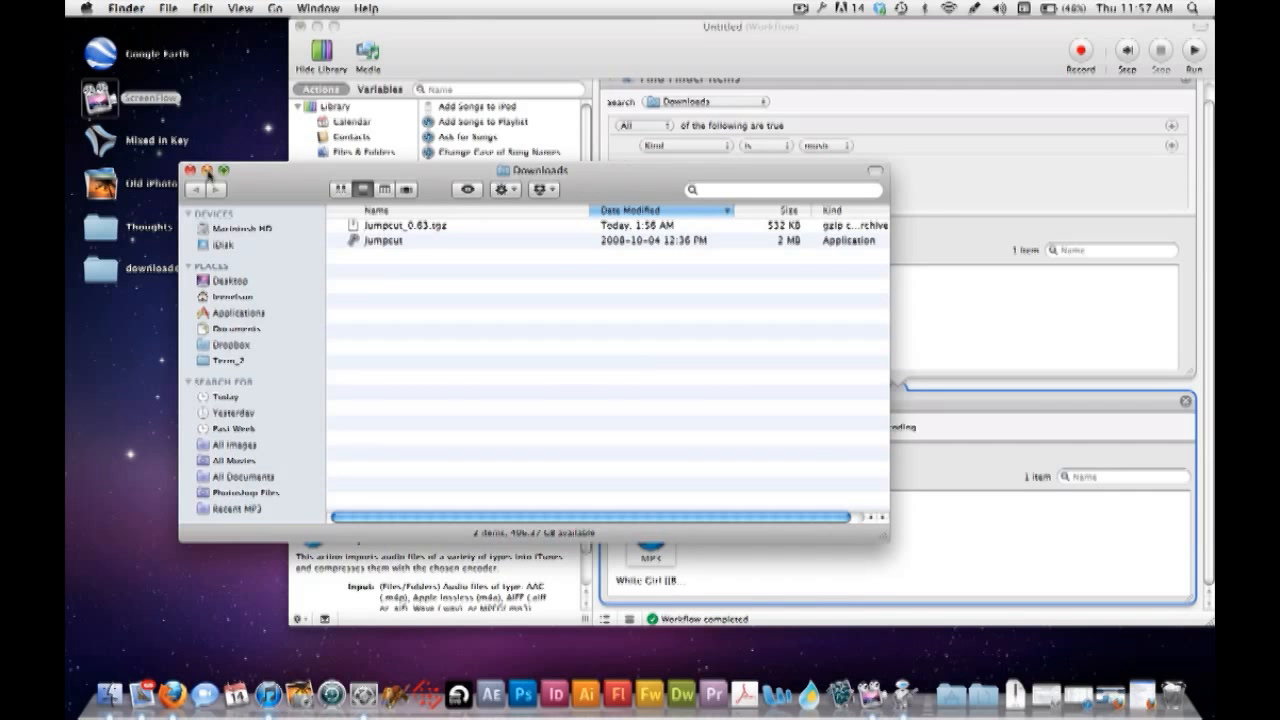
pyautogui.click(206, 170)
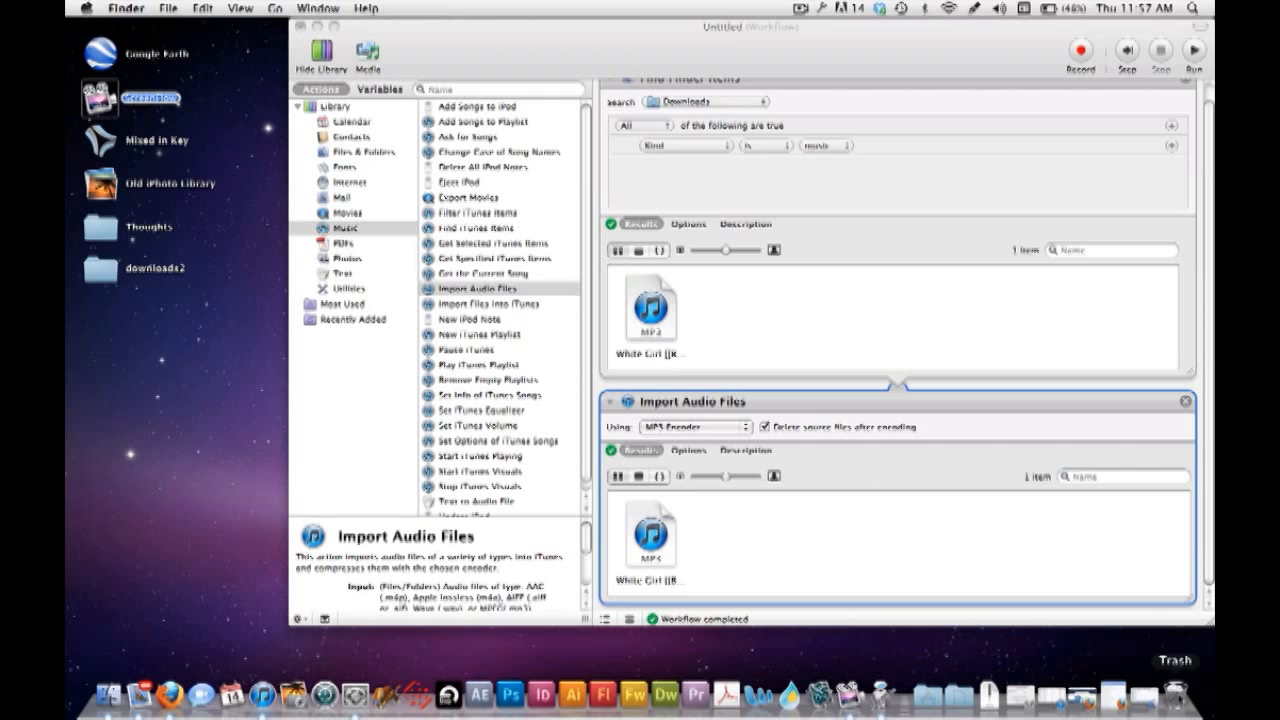
# Check the Trash for the deleted White Girl MP3 and the iTunes music library for the imported track, minimizing both windows.
pyautogui.click(1175, 693)
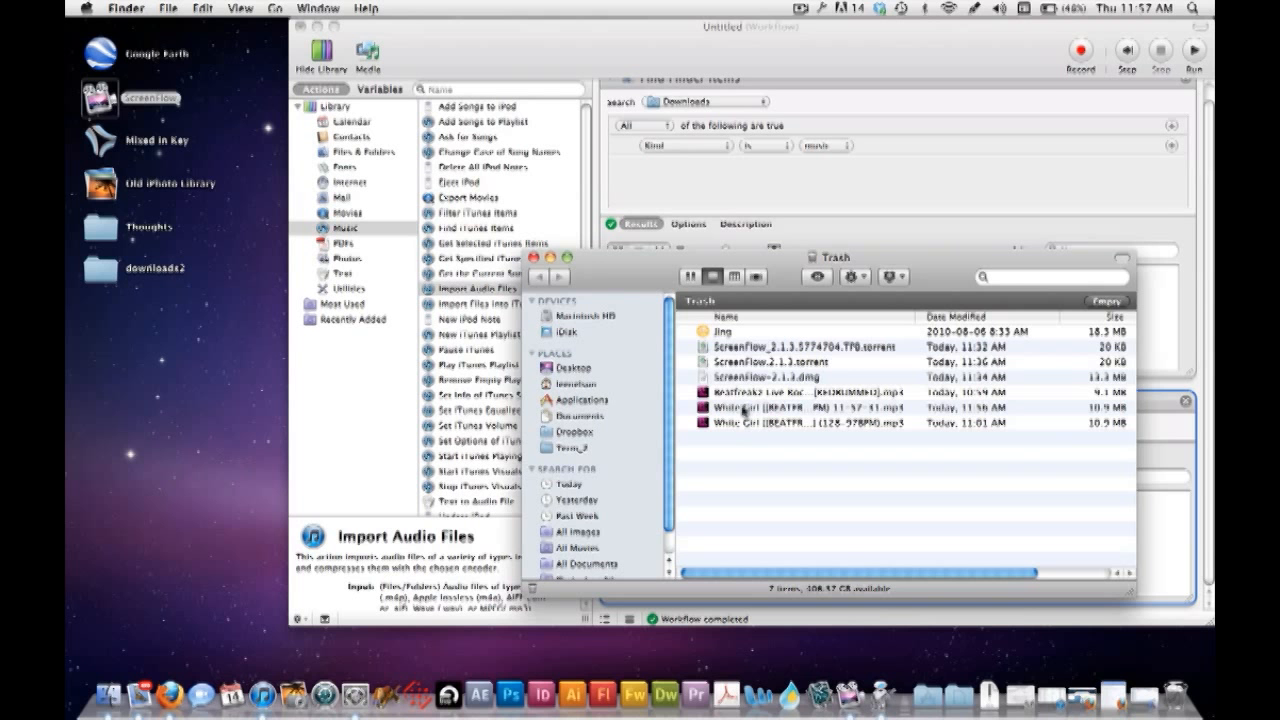
pyautogui.click(549, 257)
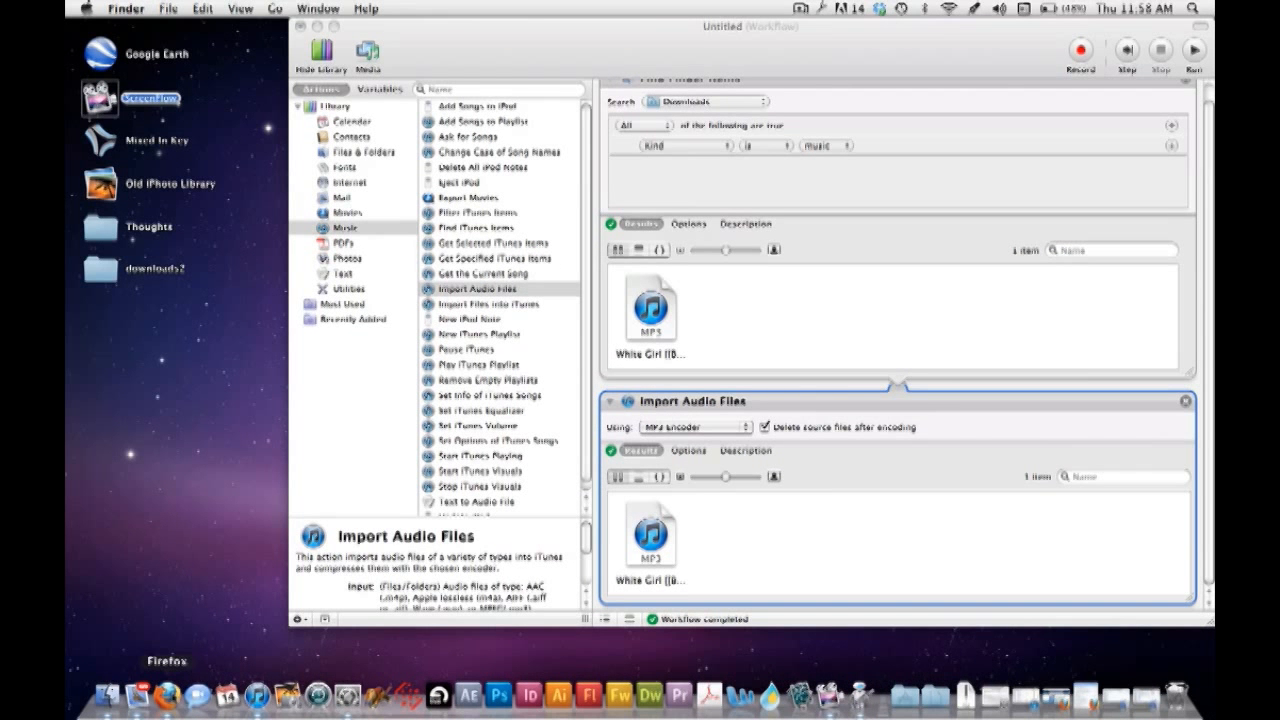
pyautogui.click(260, 695)
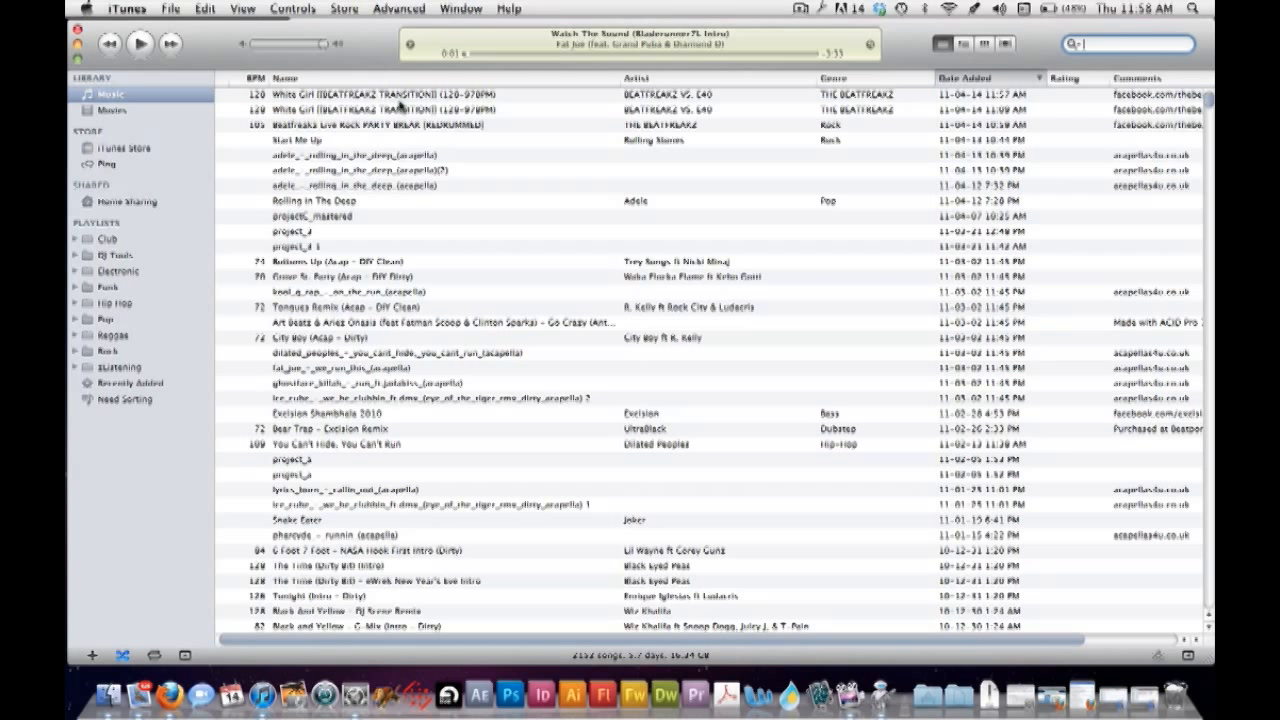
pyautogui.click(78, 44)
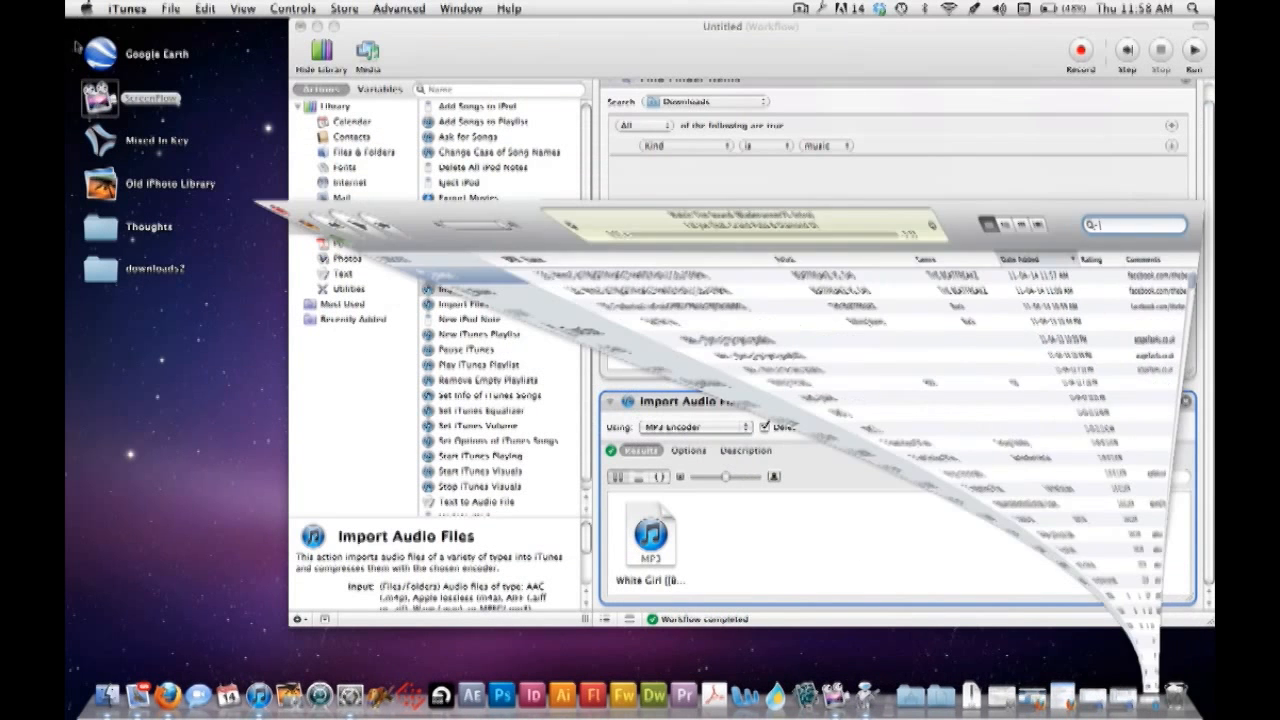
# Switch back to Automator and shift the untitled workflow window closer to the desktop icons.
pyautogui.moveTo(648, 42); pyautogui.dragTo(577, 34)
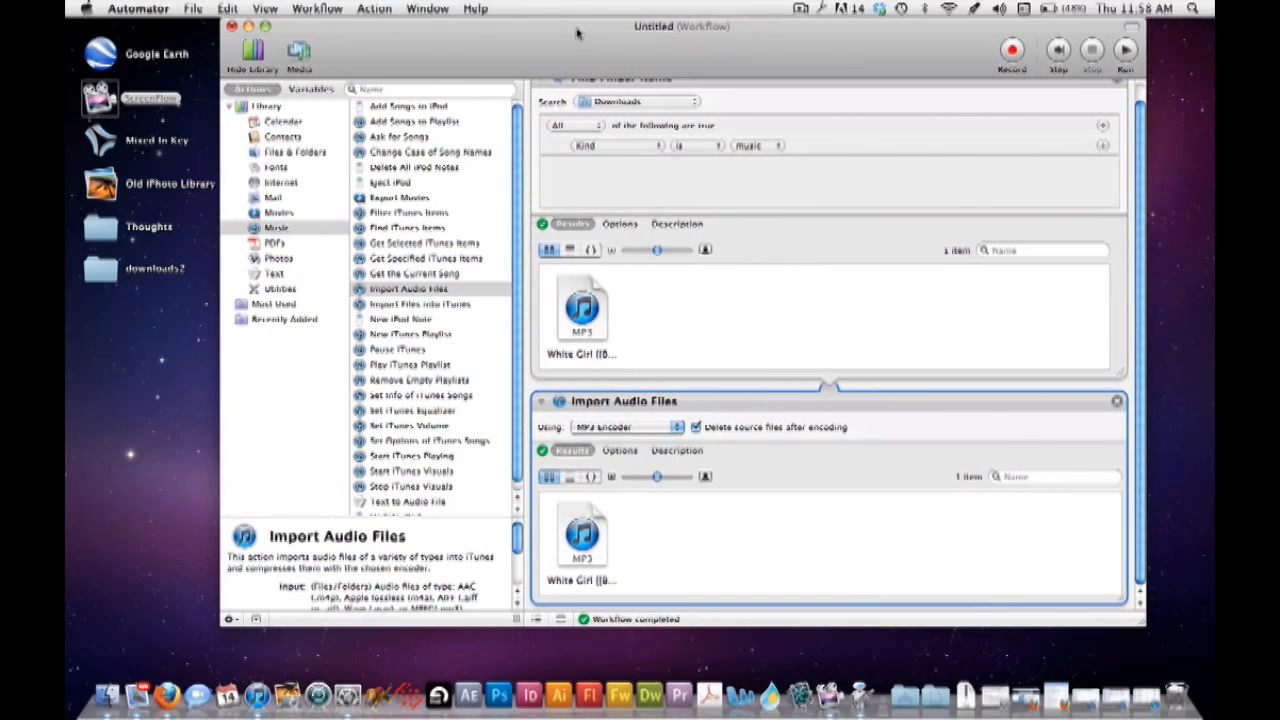
pyautogui.click(190, 9)
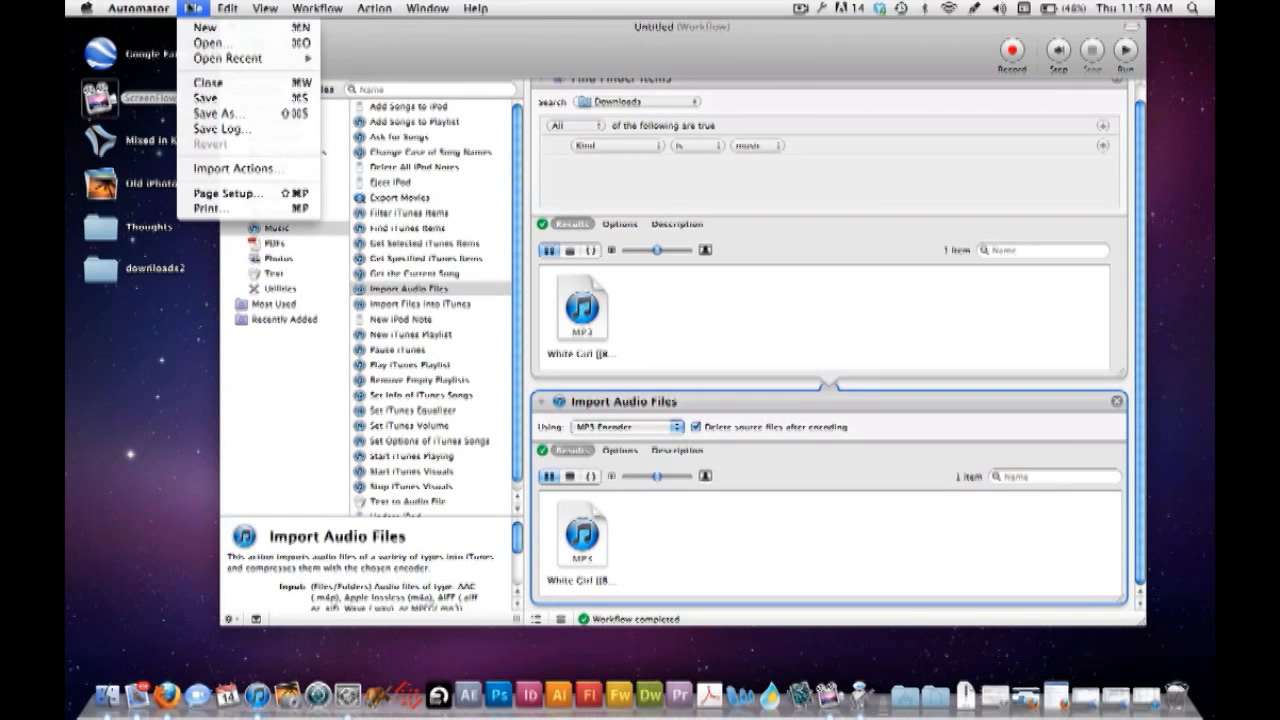
pyautogui.click(194, 8)
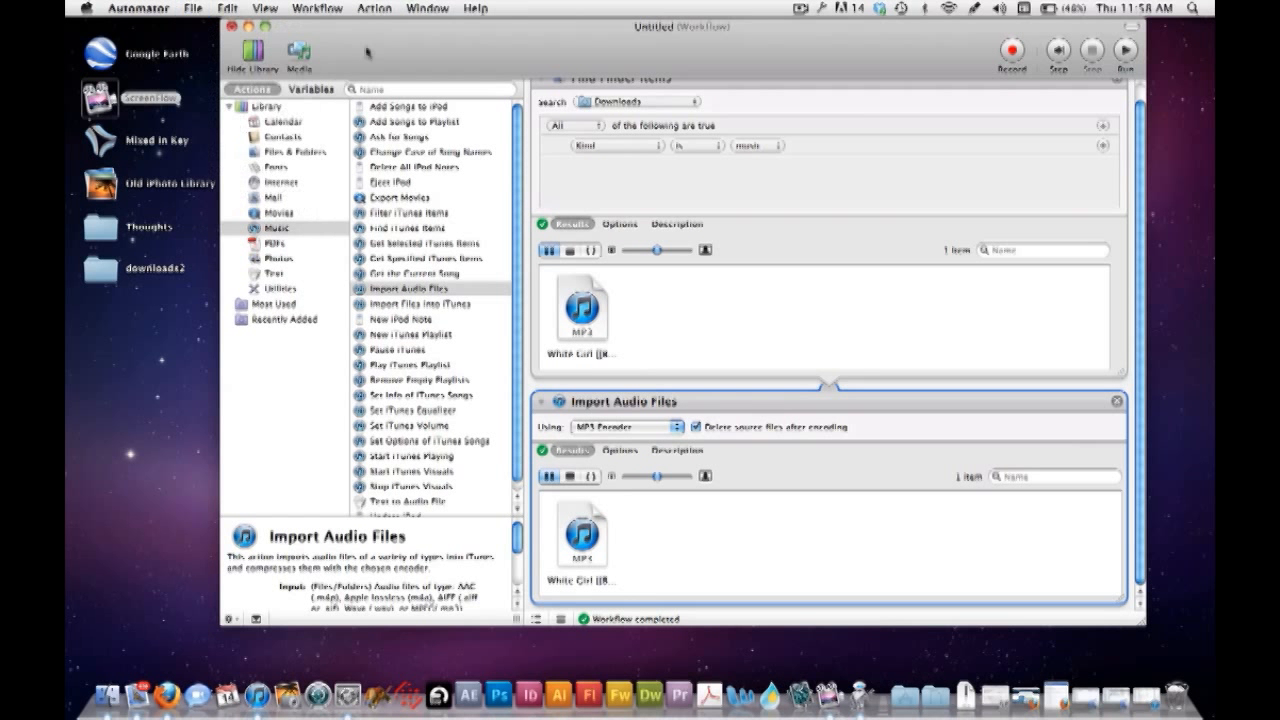